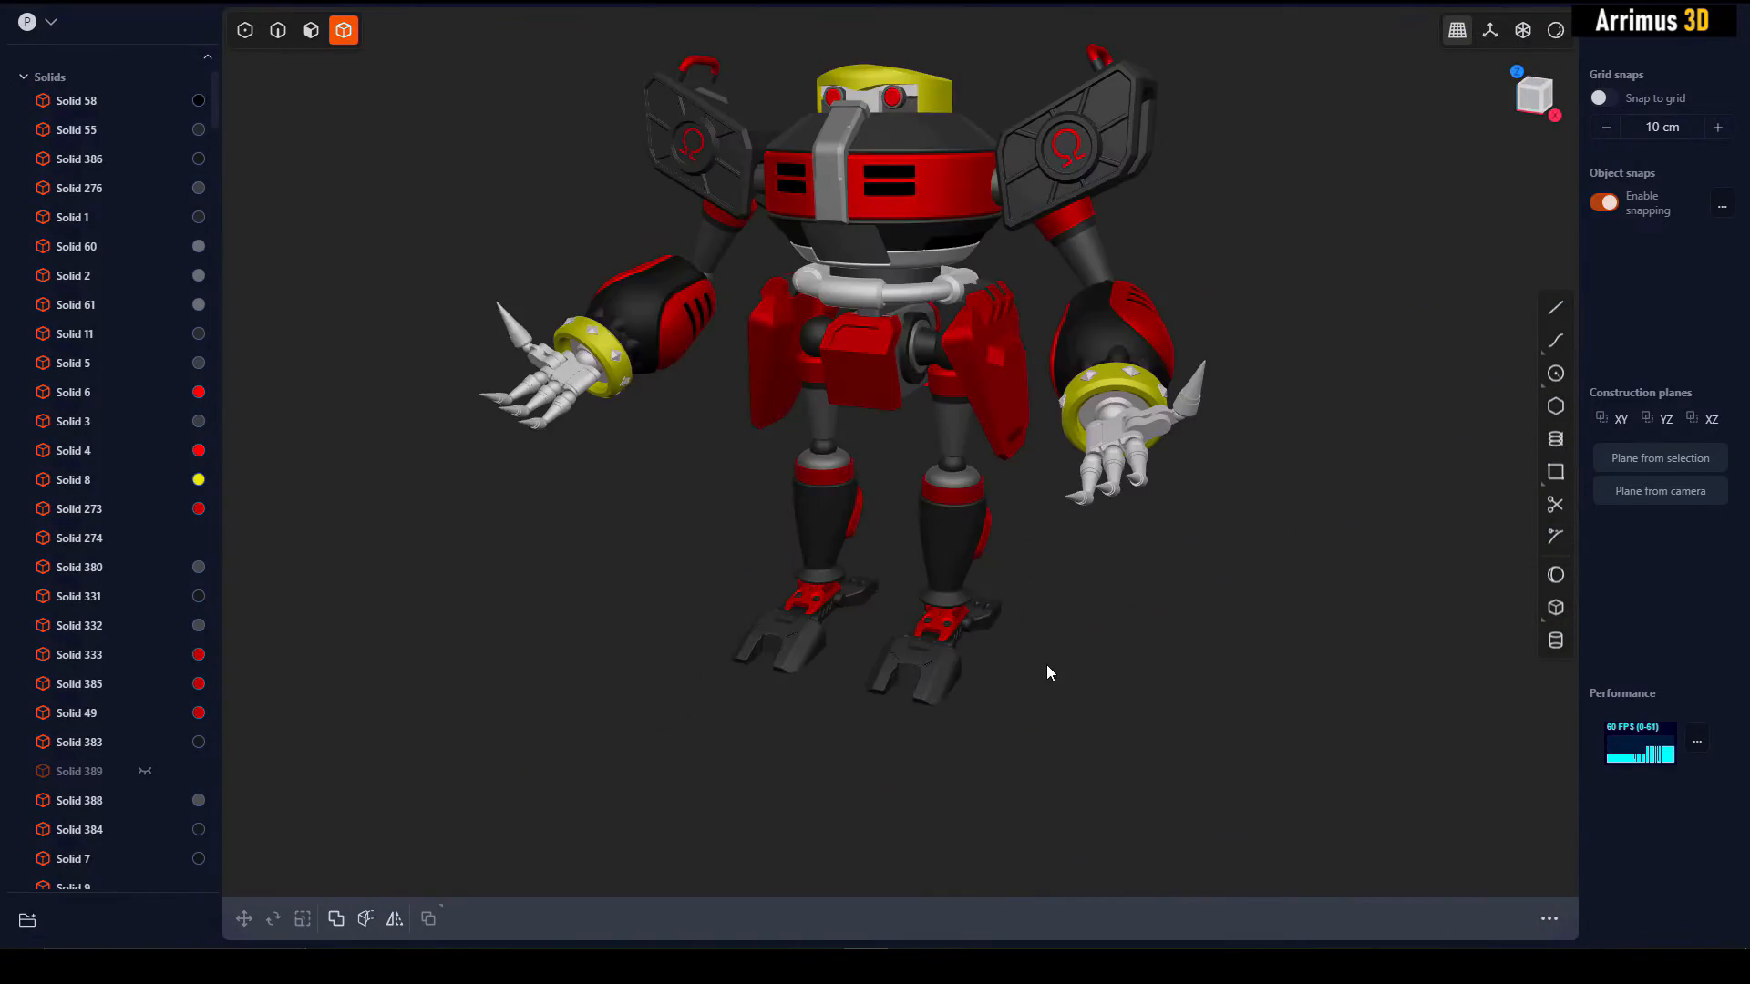
middle_click_drag(1046, 666, 1007, 652)
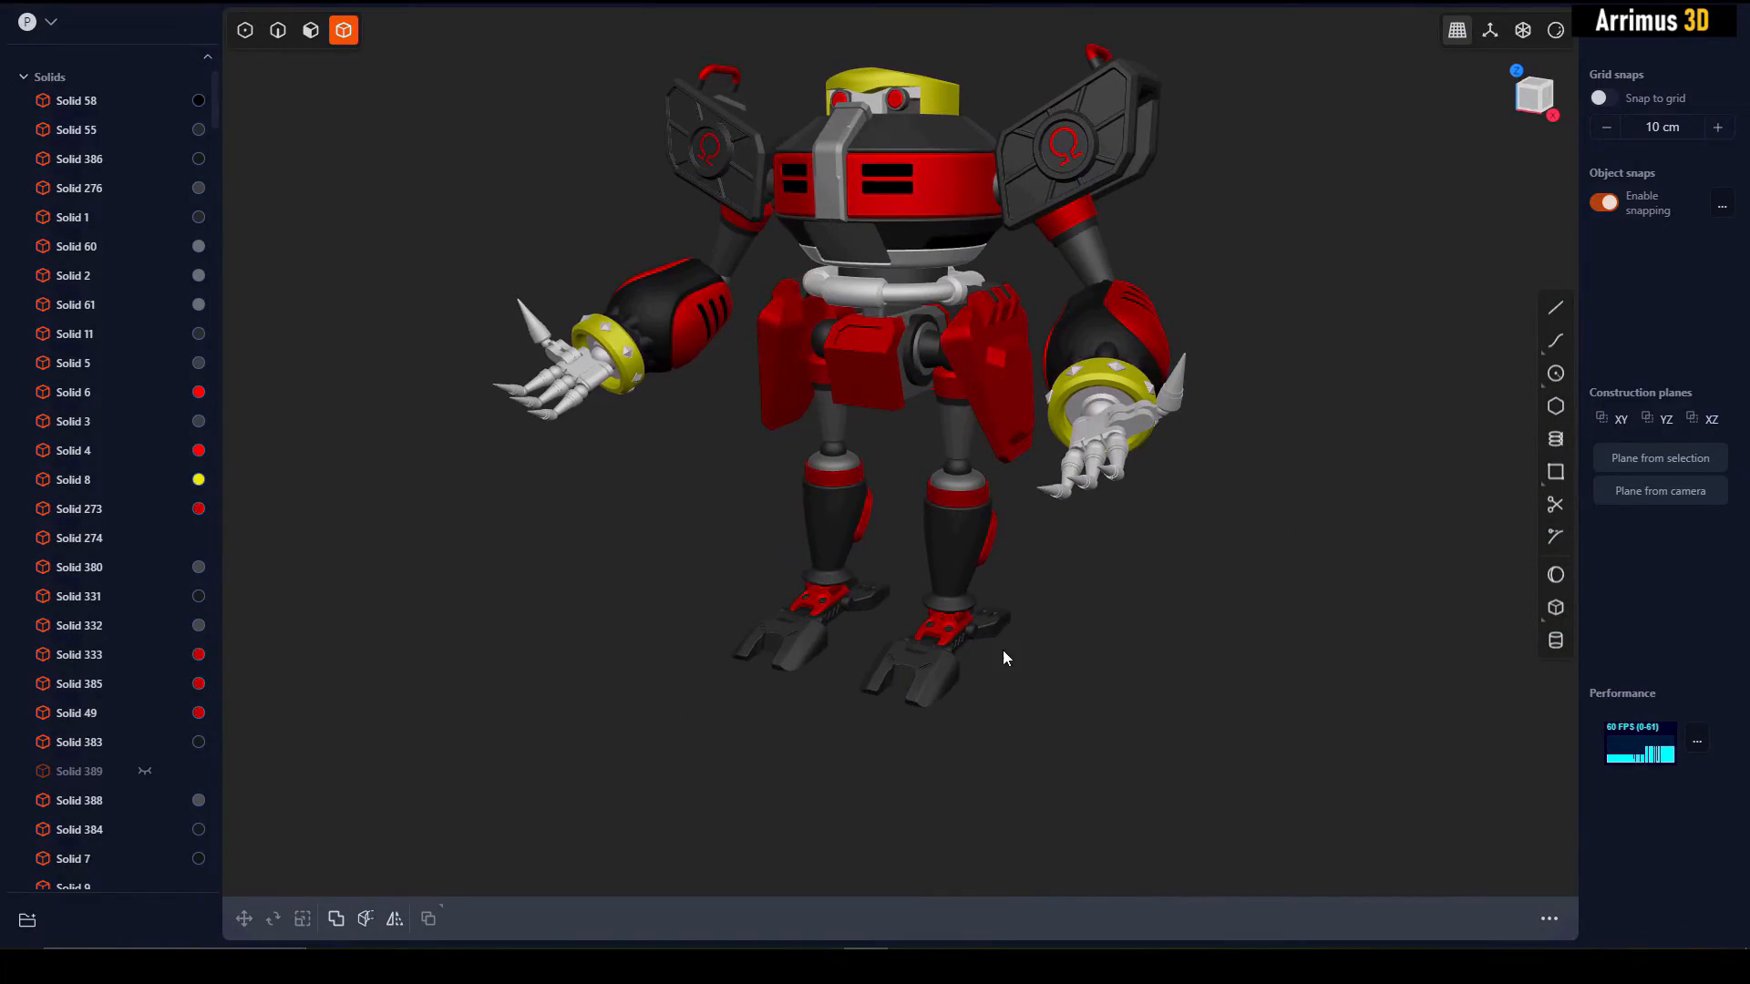
double_click(965, 631)
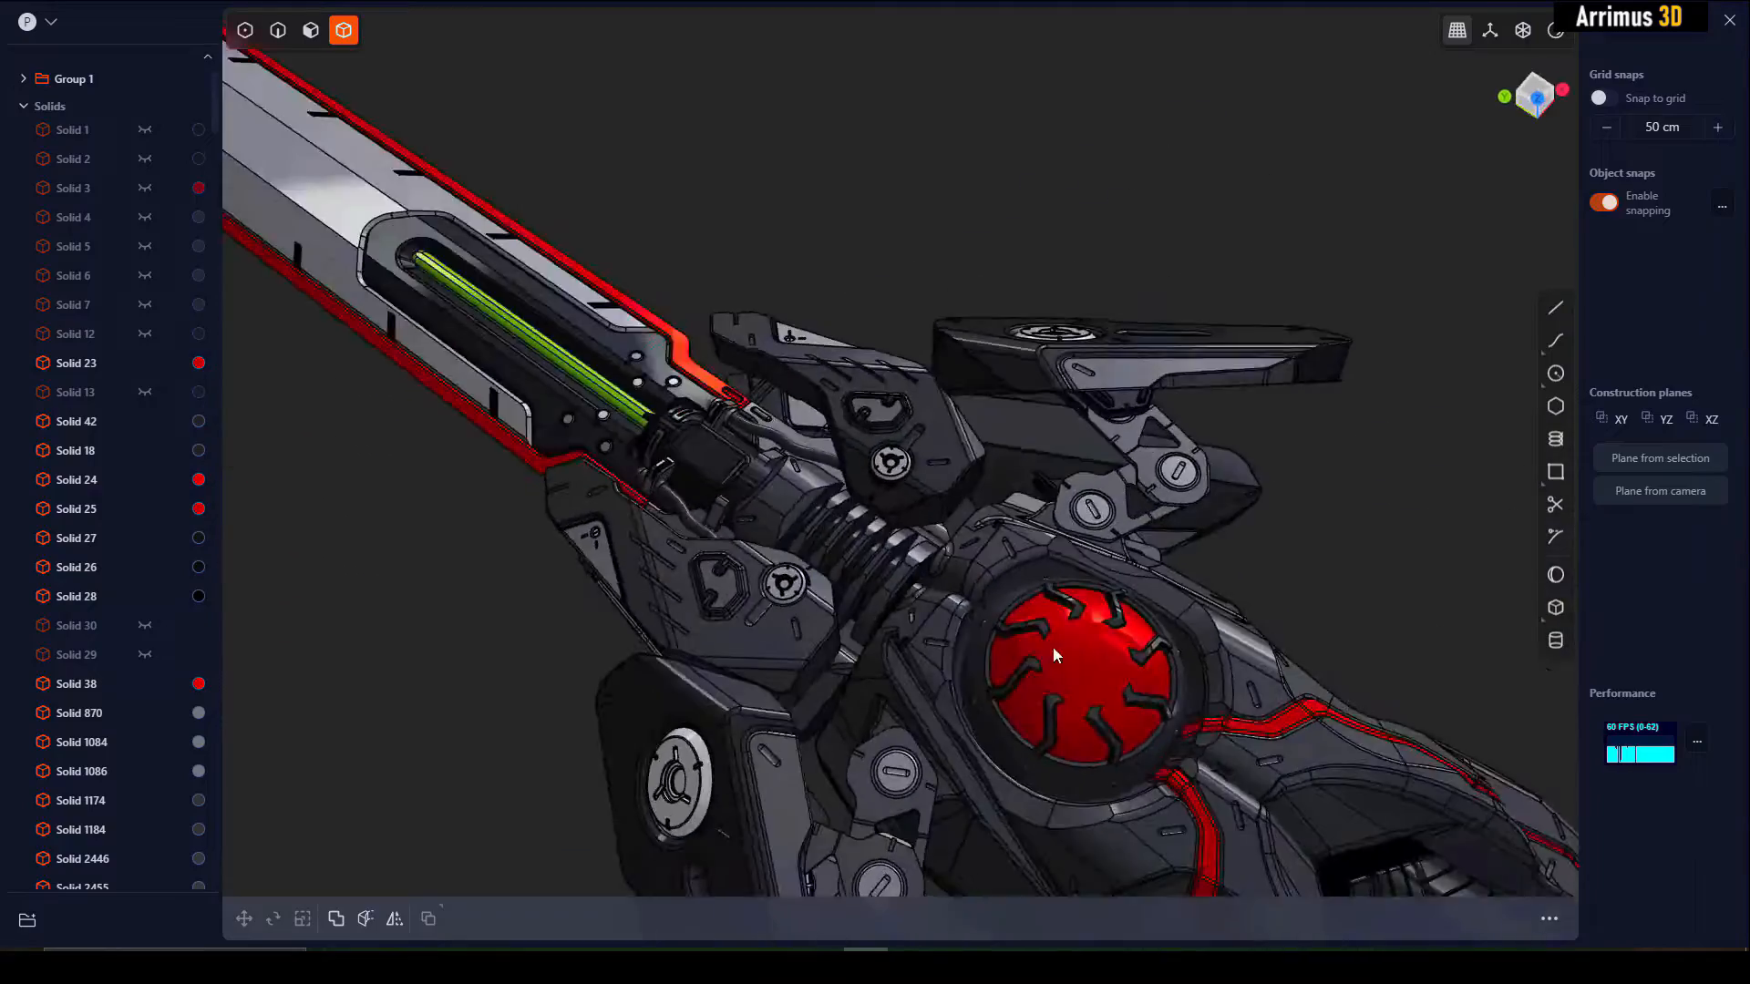
middle_click_drag(1053, 647, 851, 512)
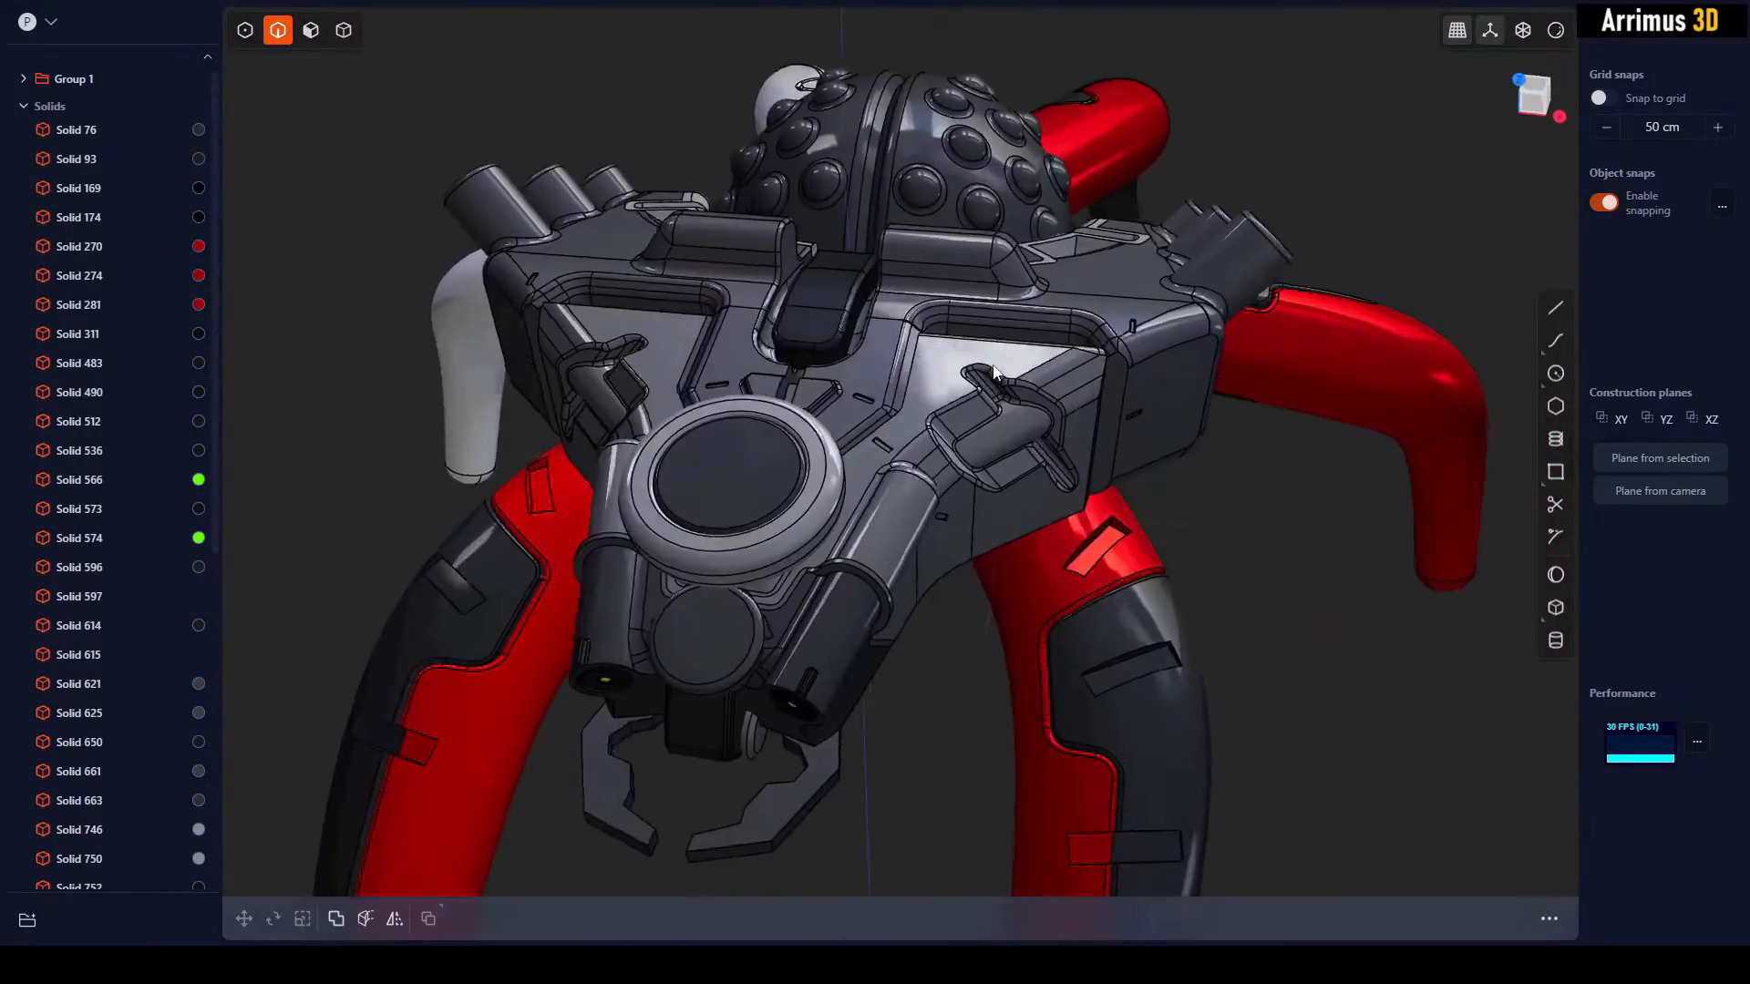
middle_click_drag(993, 372, 1003, 339)
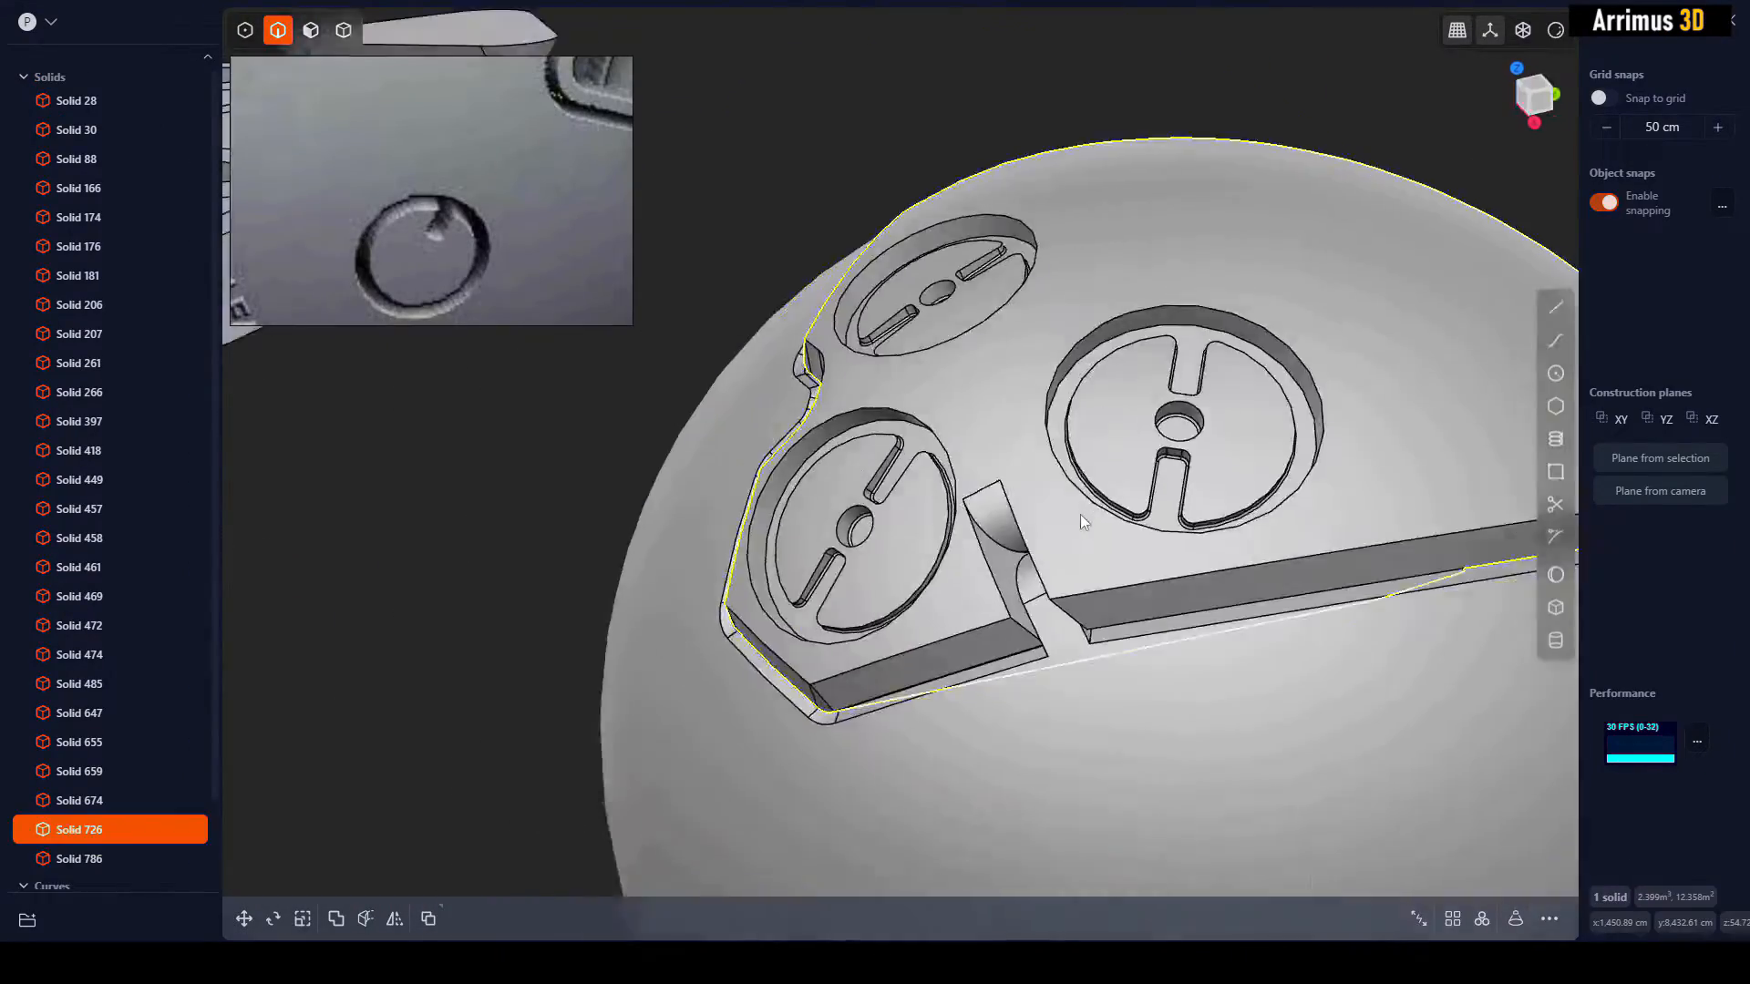
middle_click_drag(1080, 514, 998, 457)
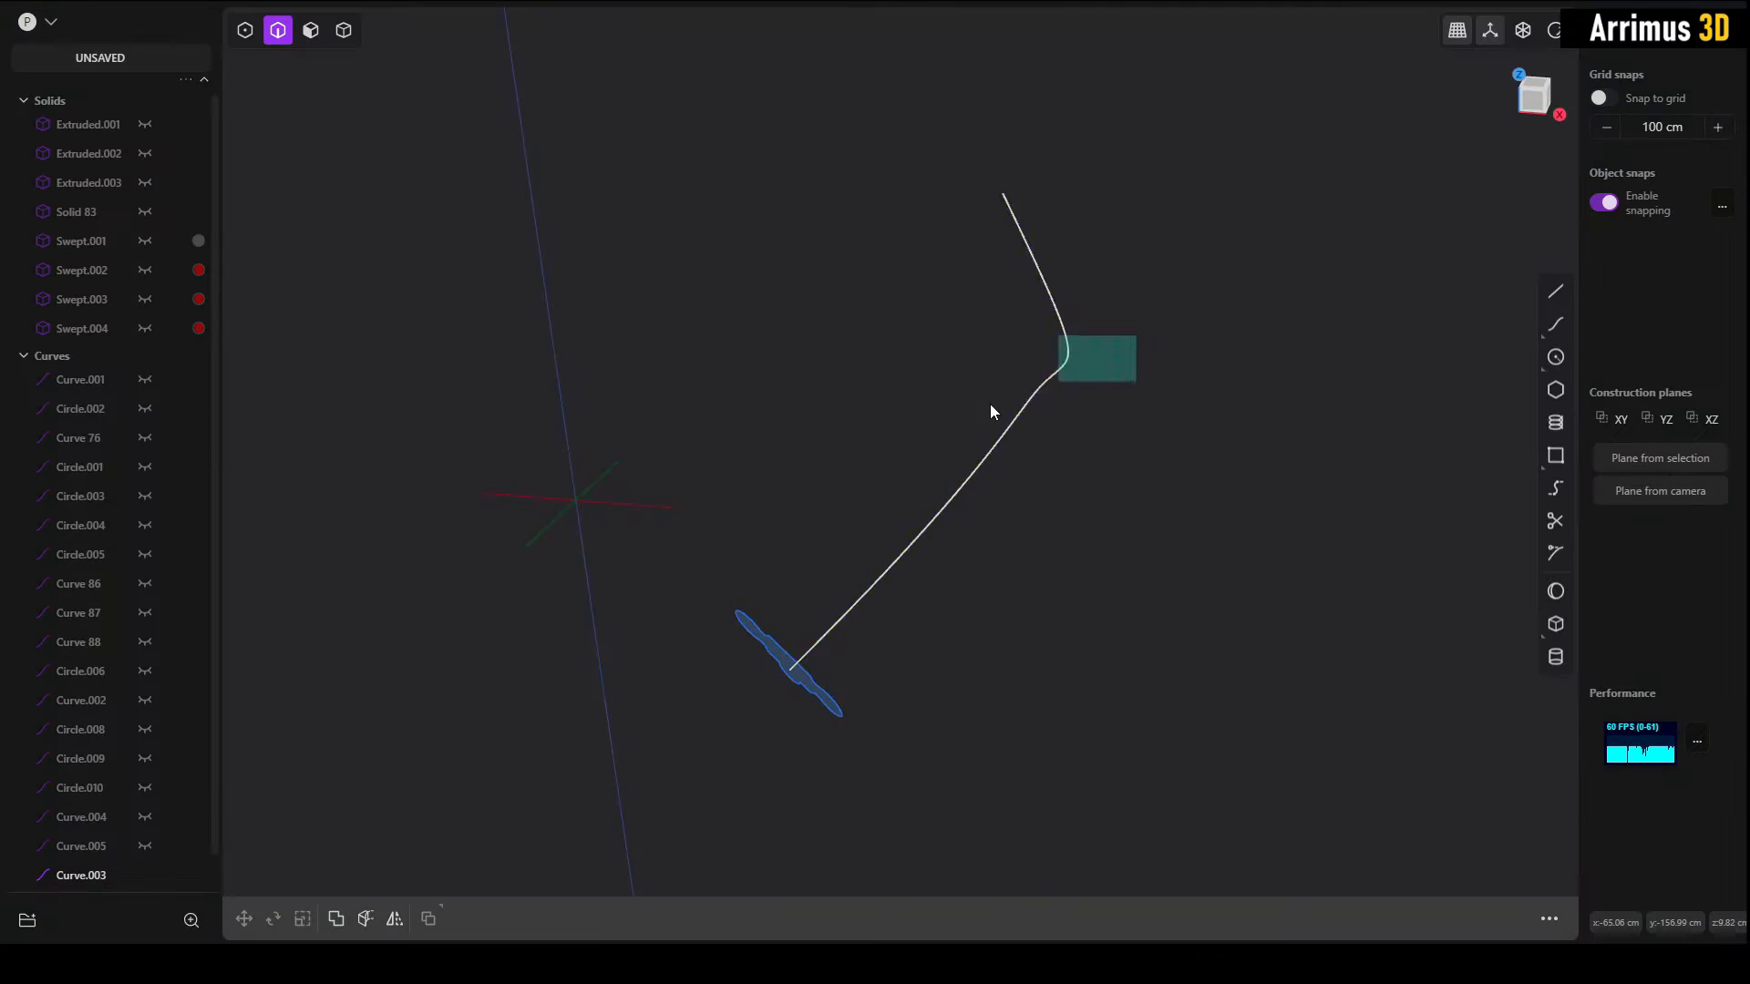
Step: Examine the spine curve's control points and the closed profile at its lower end
left_click(1014, 407)
middle_click_drag(1422, 363, 1169, 280)
key("1")
left_click(1316, 391)
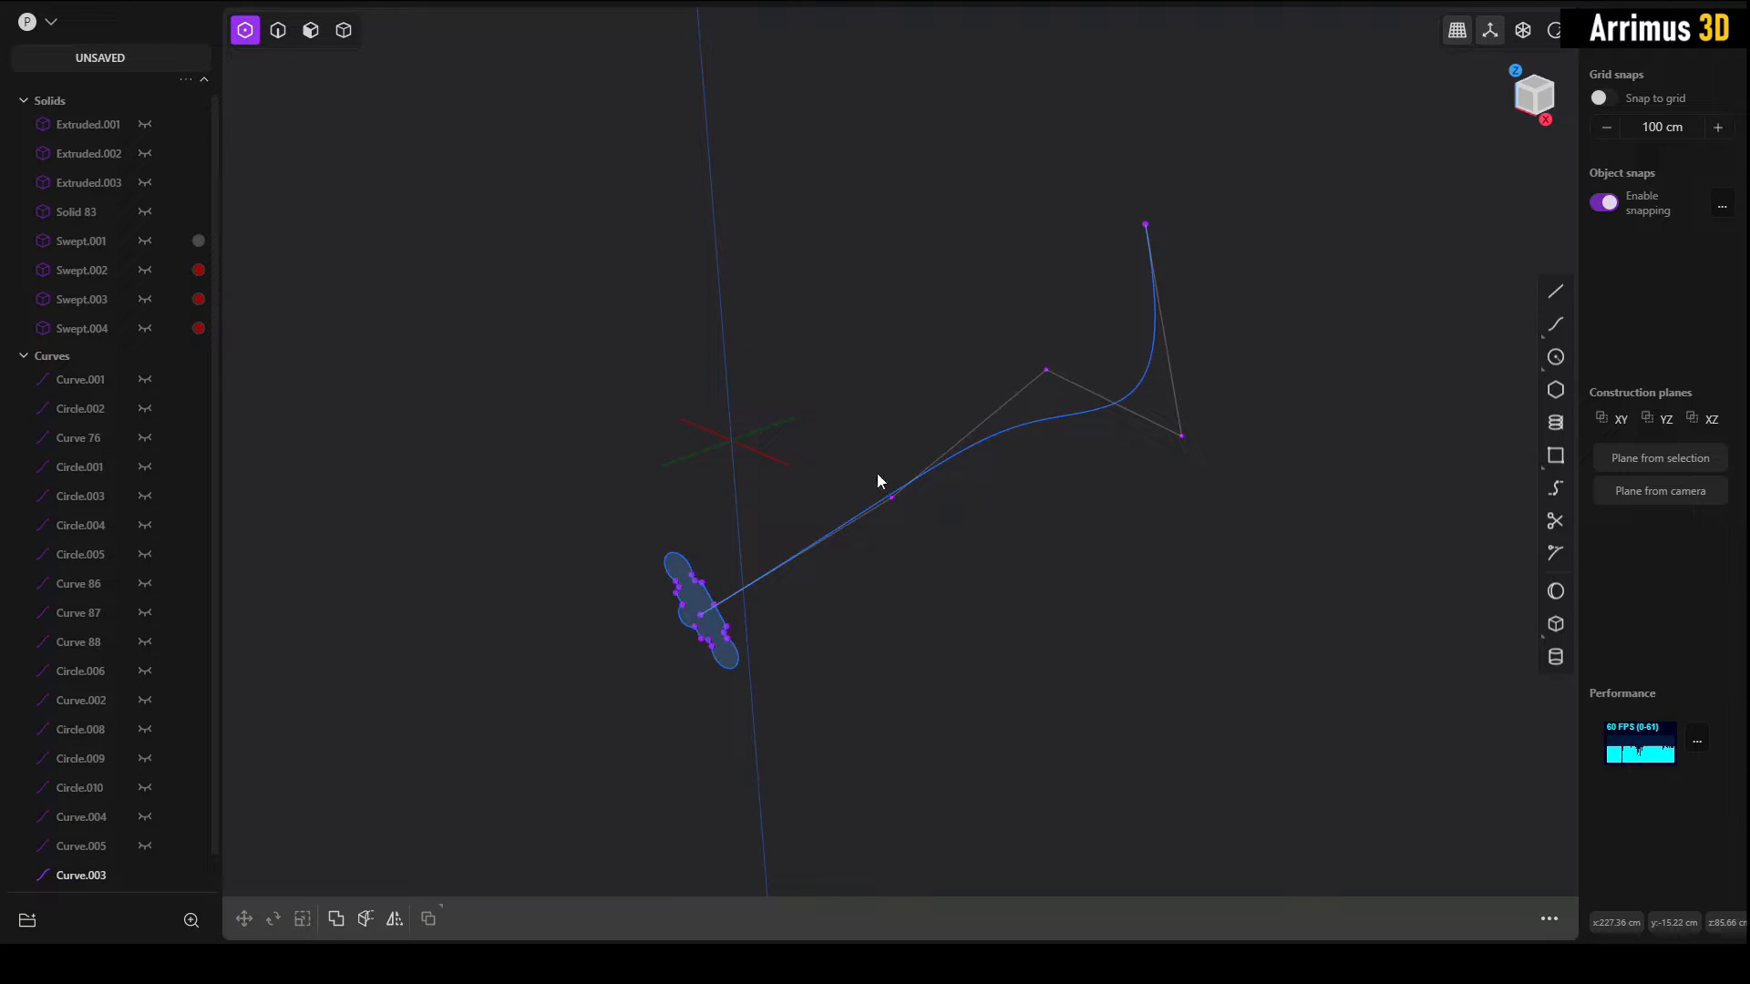
middle_click_drag(960, 552, 1093, 495)
key("2")
middle_click_drag(811, 649, 888, 585)
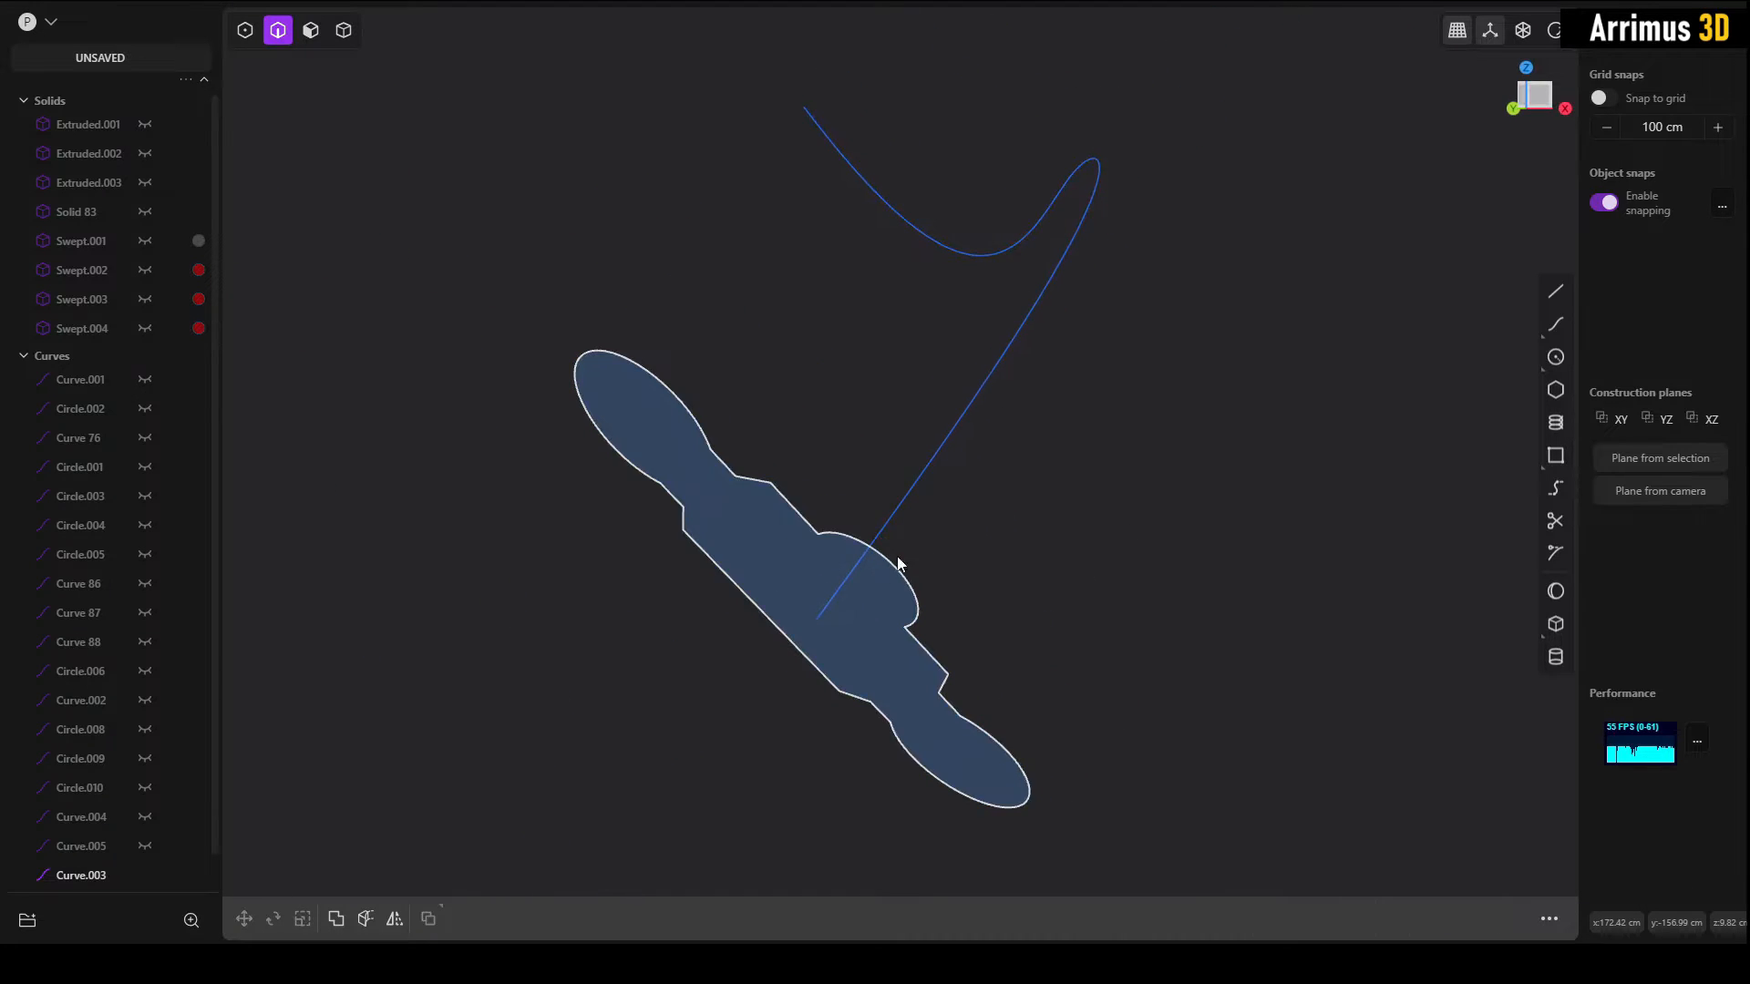
Step: Duplicate the spine curve together with its closed profile and place the copy about 242 cm along the X axis
middle_click_drag(1155, 375, 791, 655)
left_click(793, 663)
middle_click_drag(918, 684, 883, 432)
key("g")
key("x")
left_click(1194, 408)
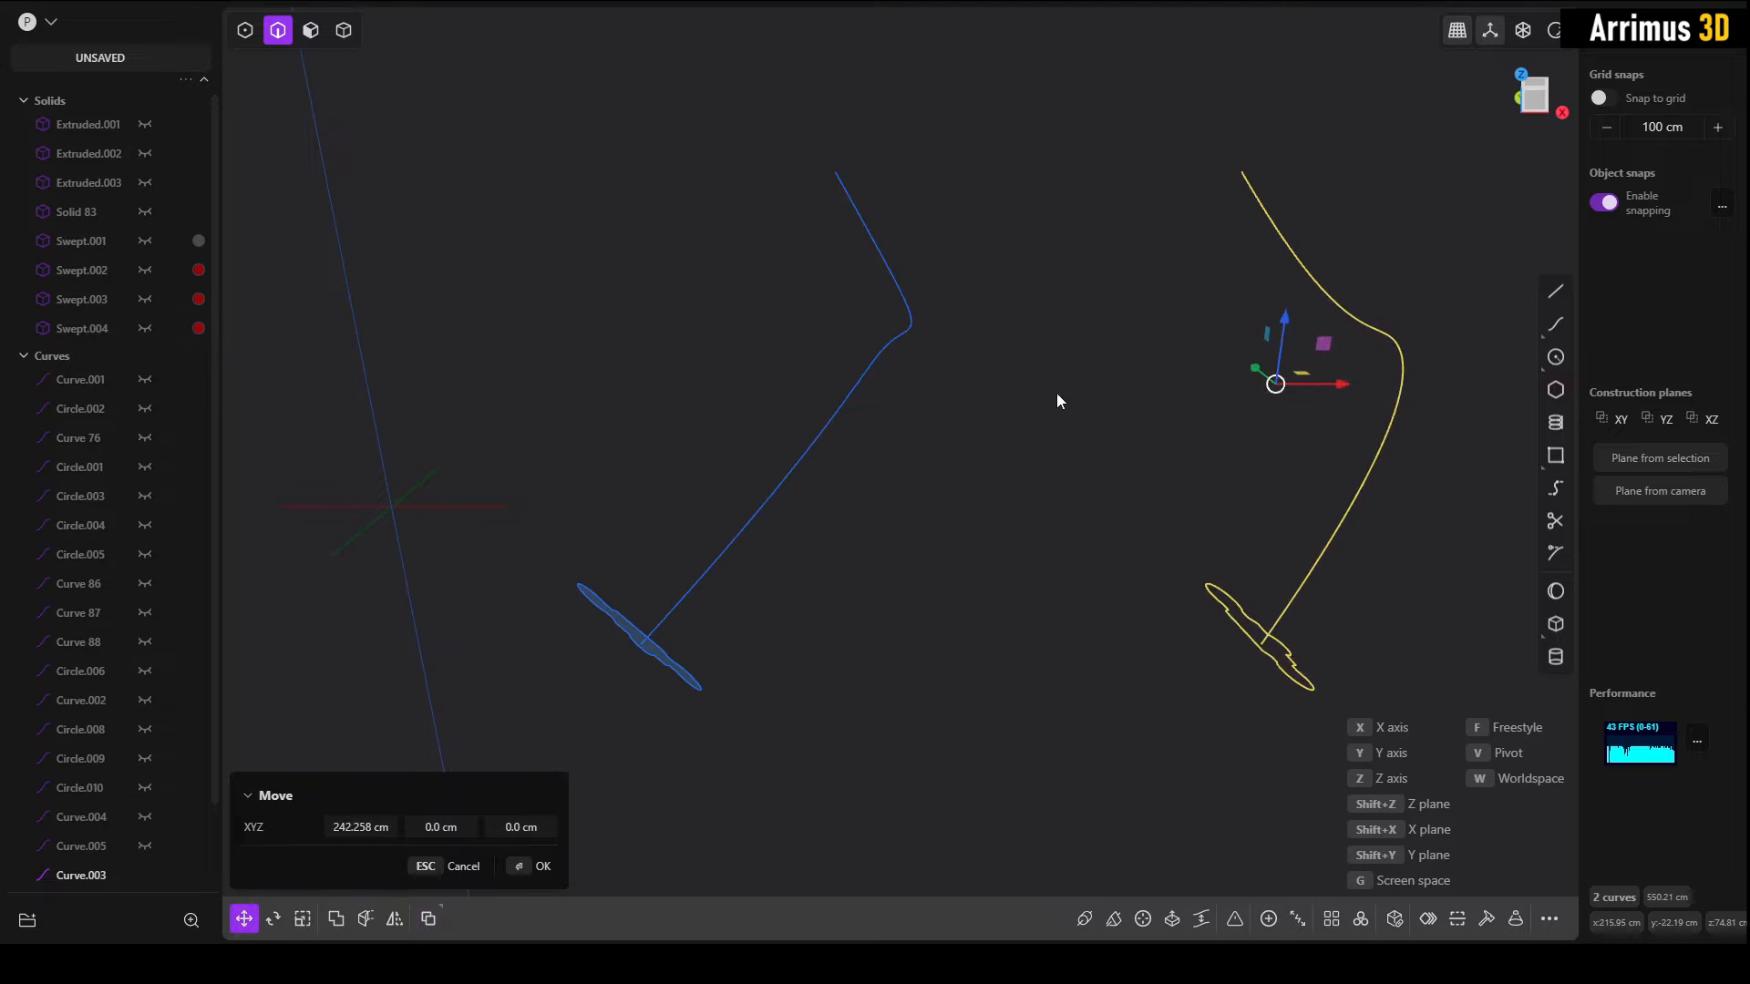
right_click(1048, 397)
Step: Sweep the original closed profile along its spine curve with Normal alignment
left_click(837, 550)
middle_click_drag(833, 552, 936, 557)
key("F3")
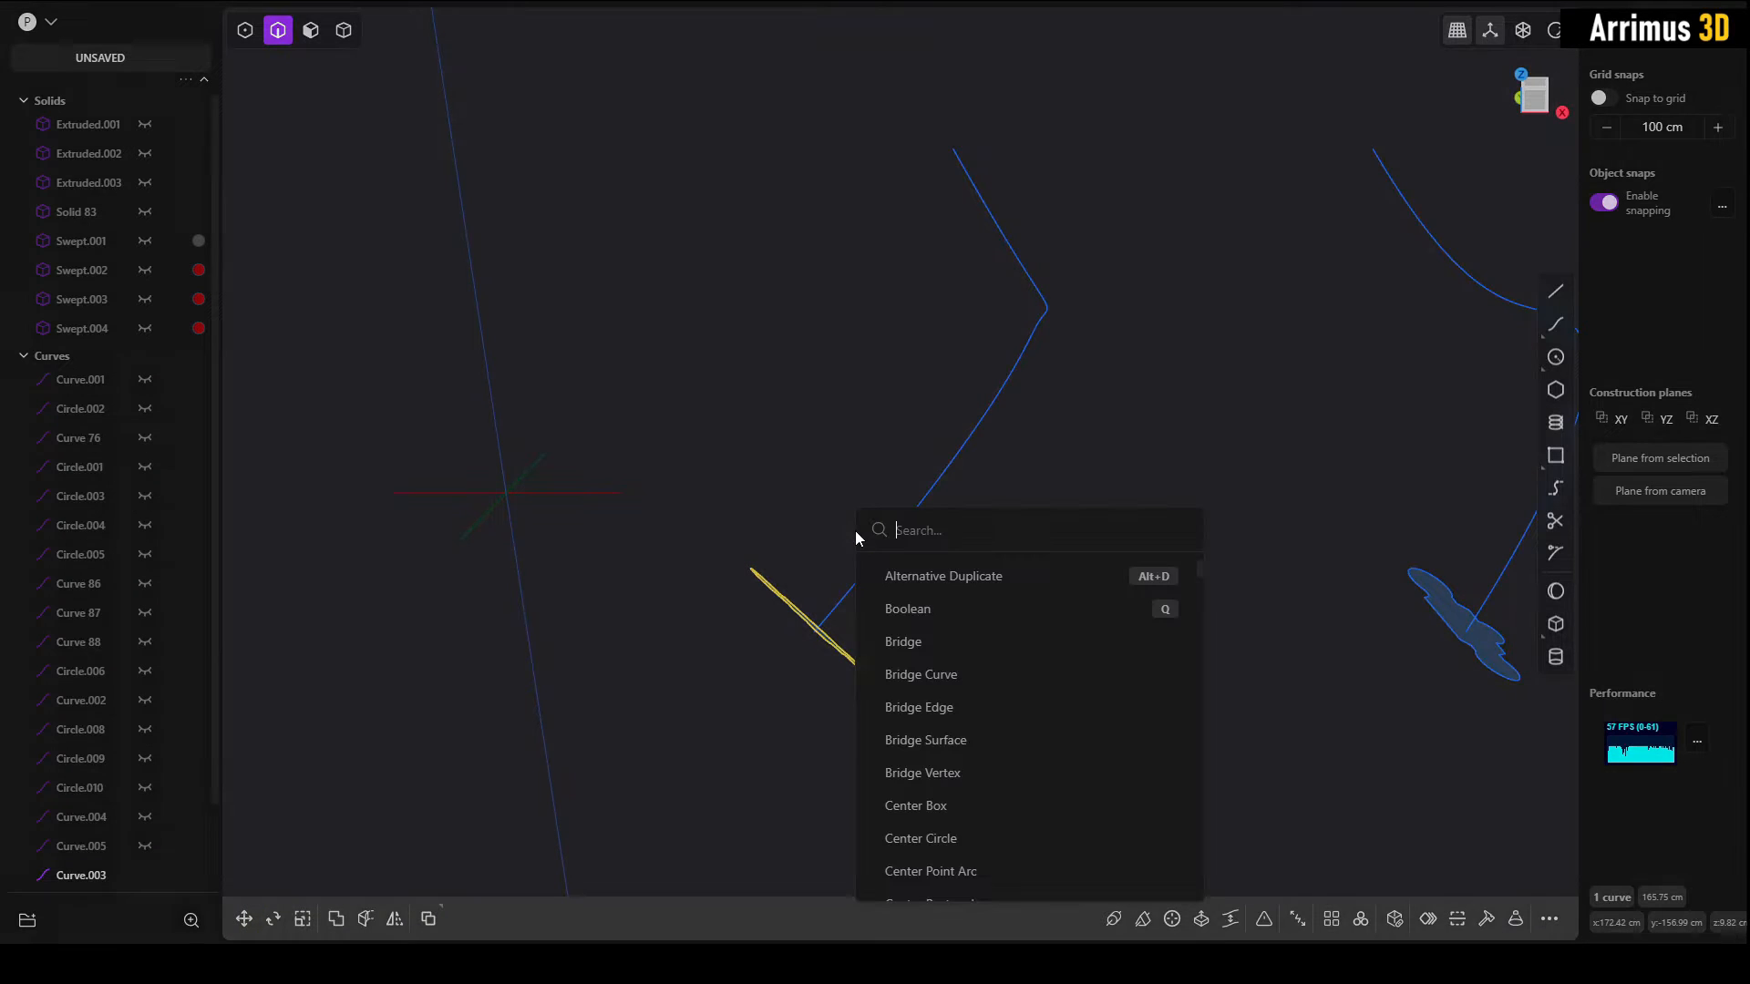
type("sw")
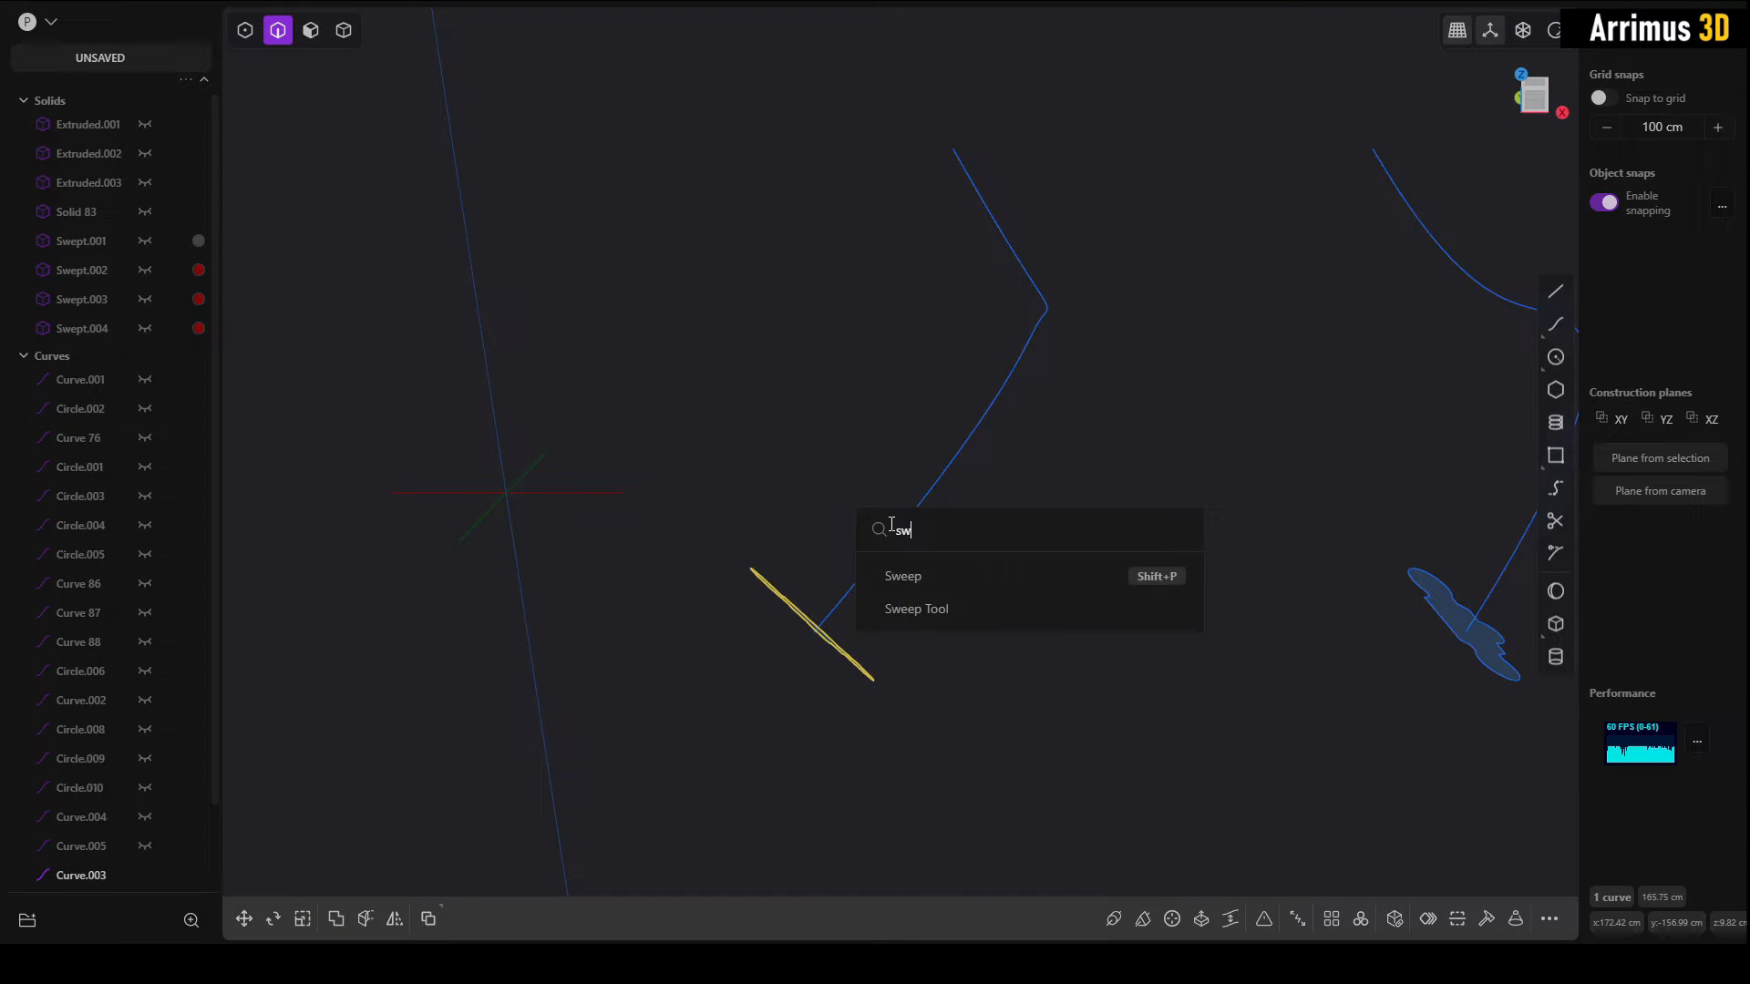
left_click(948, 582)
left_click(932, 491)
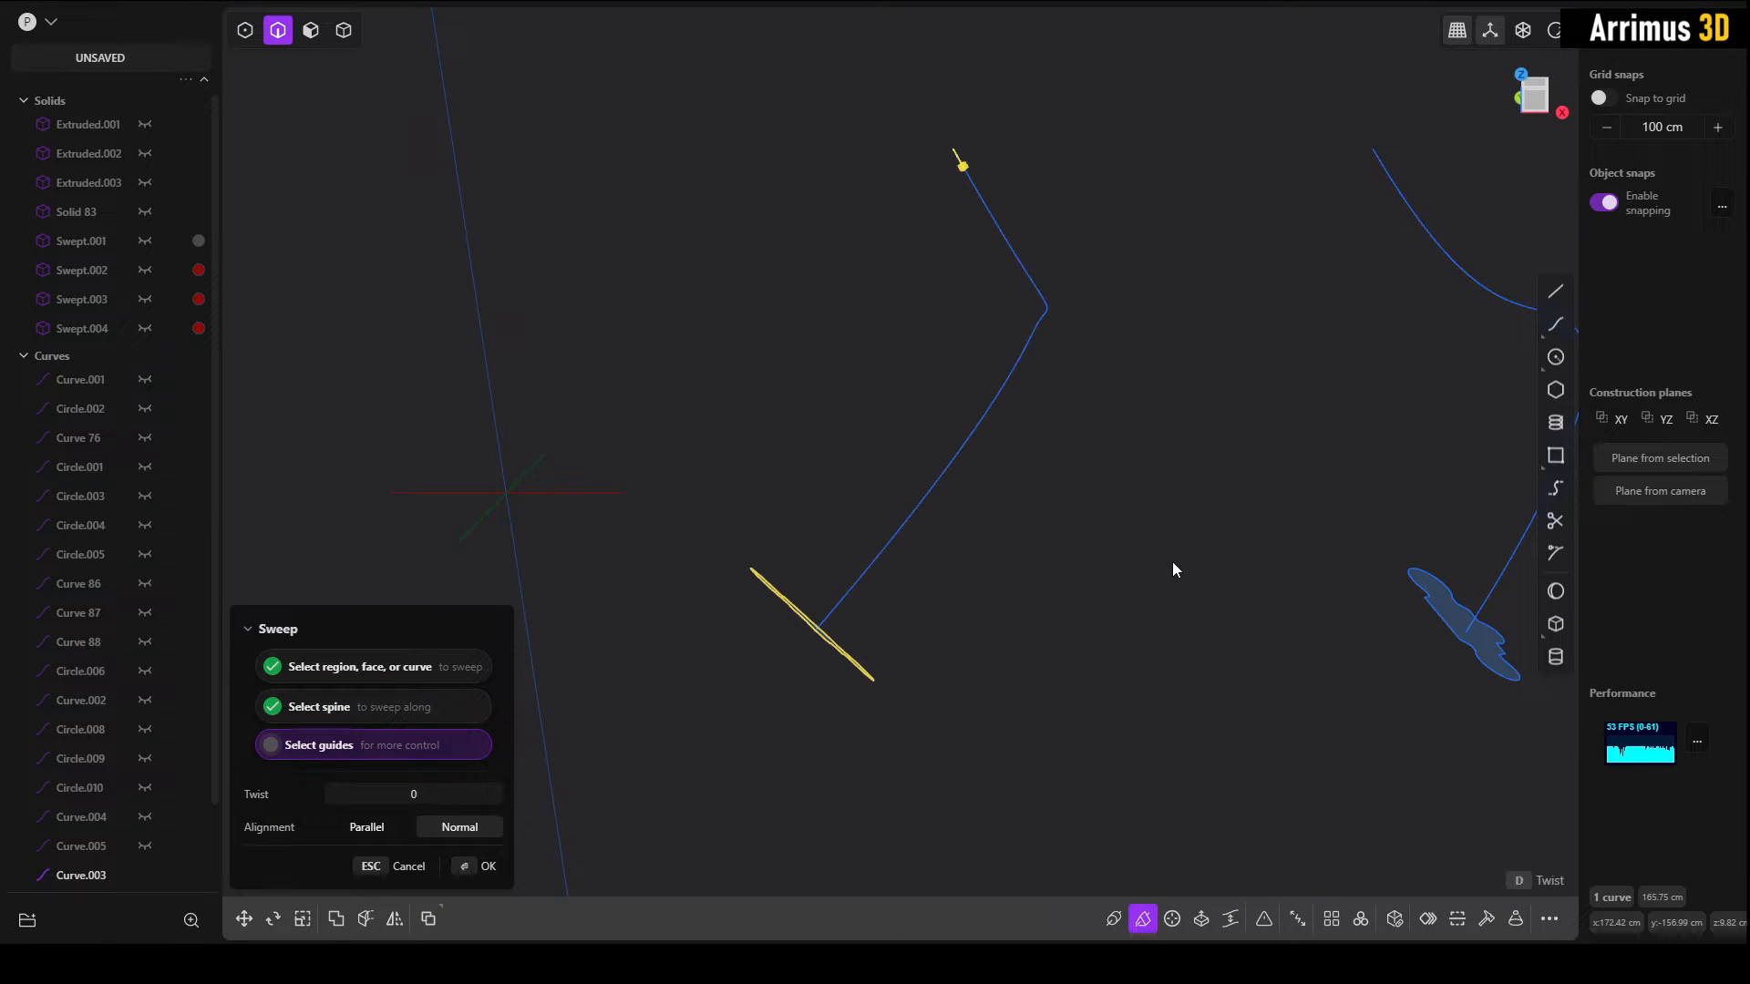
key("Return")
Step: Inspect the swept surface around its bend from several angles for shading and smoothness
middle_click_drag(1229, 440, 915, 537)
scroll(966, 446, "up", 5)
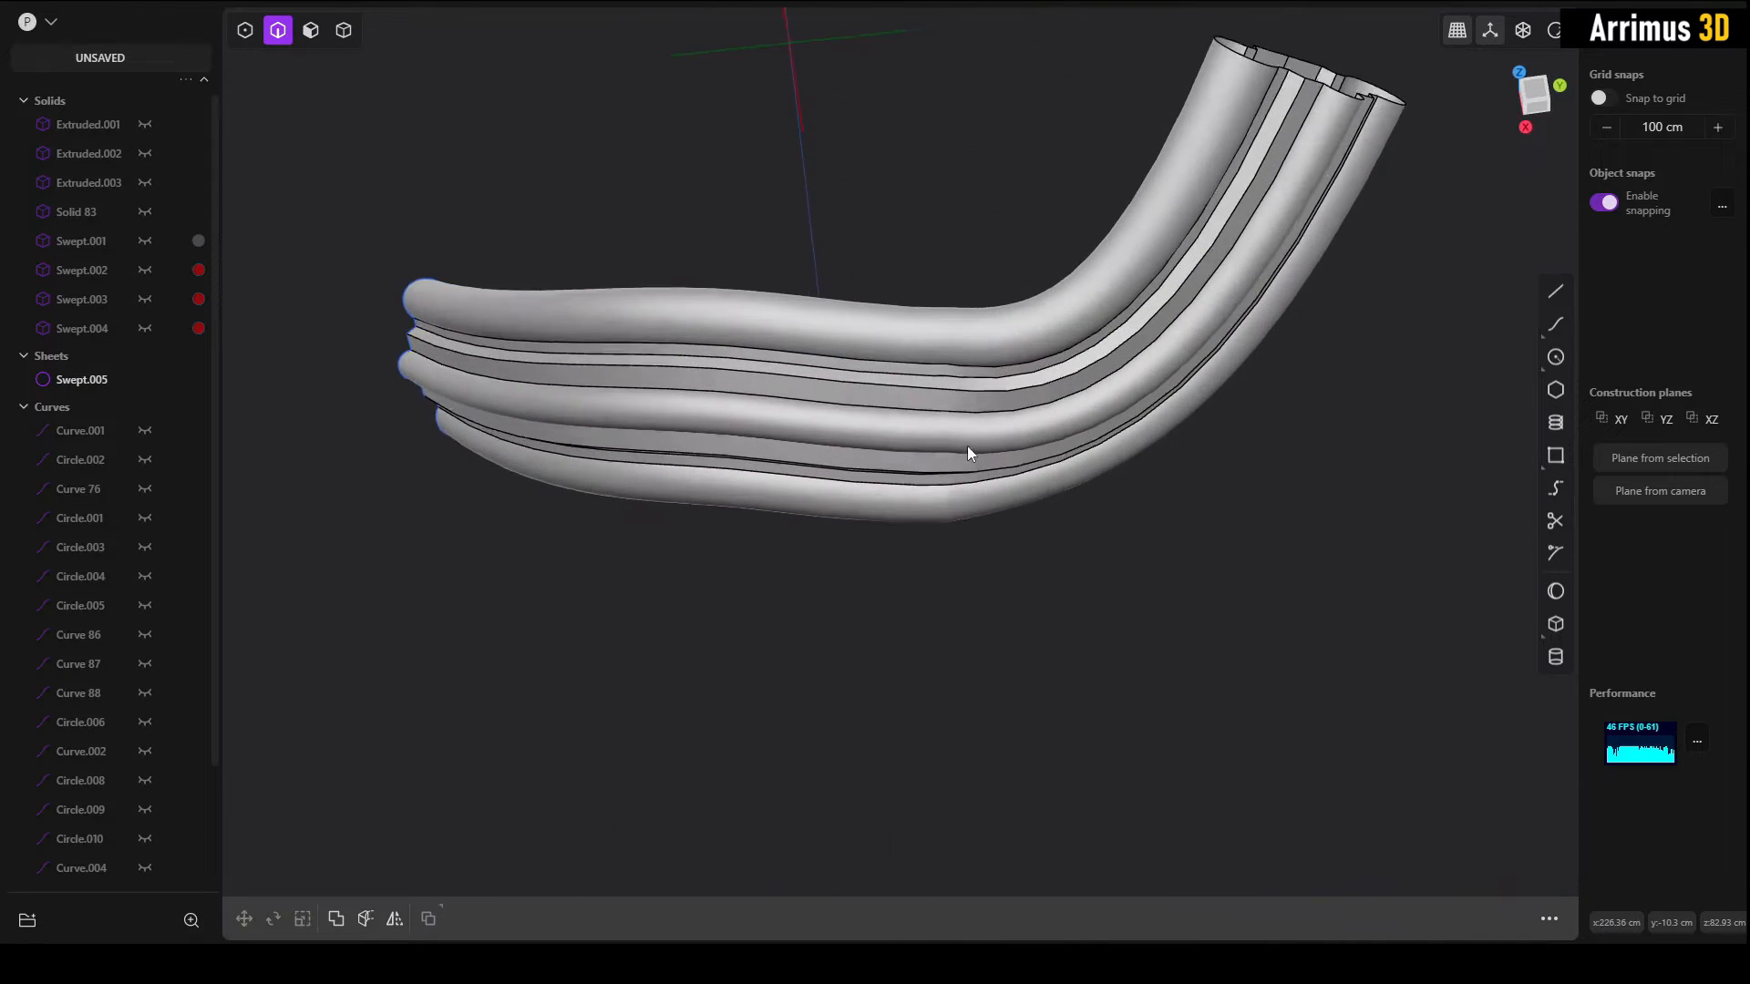
scroll(992, 370, "down", 1)
scroll(968, 440, "up", 4)
mouse_move(943, 463)
middle_mouse_down()
mouse_move(997, 384)
mouse_move(988, 315)
mouse_move(942, 266)
mouse_move(953, 430)
mouse_move(968, 445)
mouse_move(957, 343)
mouse_move(963, 456)
mouse_move(959, 429)
mouse_move(988, 514)
mouse_move(877, 286)
mouse_move(970, 381)
mouse_move(863, 508)
mouse_move(1093, 555)
mouse_move(997, 511)
middle_mouse_up()
scroll(970, 383, "down", 5)
middle_click_drag(1178, 615, 1120, 609, "shift")
middle_click_drag(1198, 538, 1196, 410)
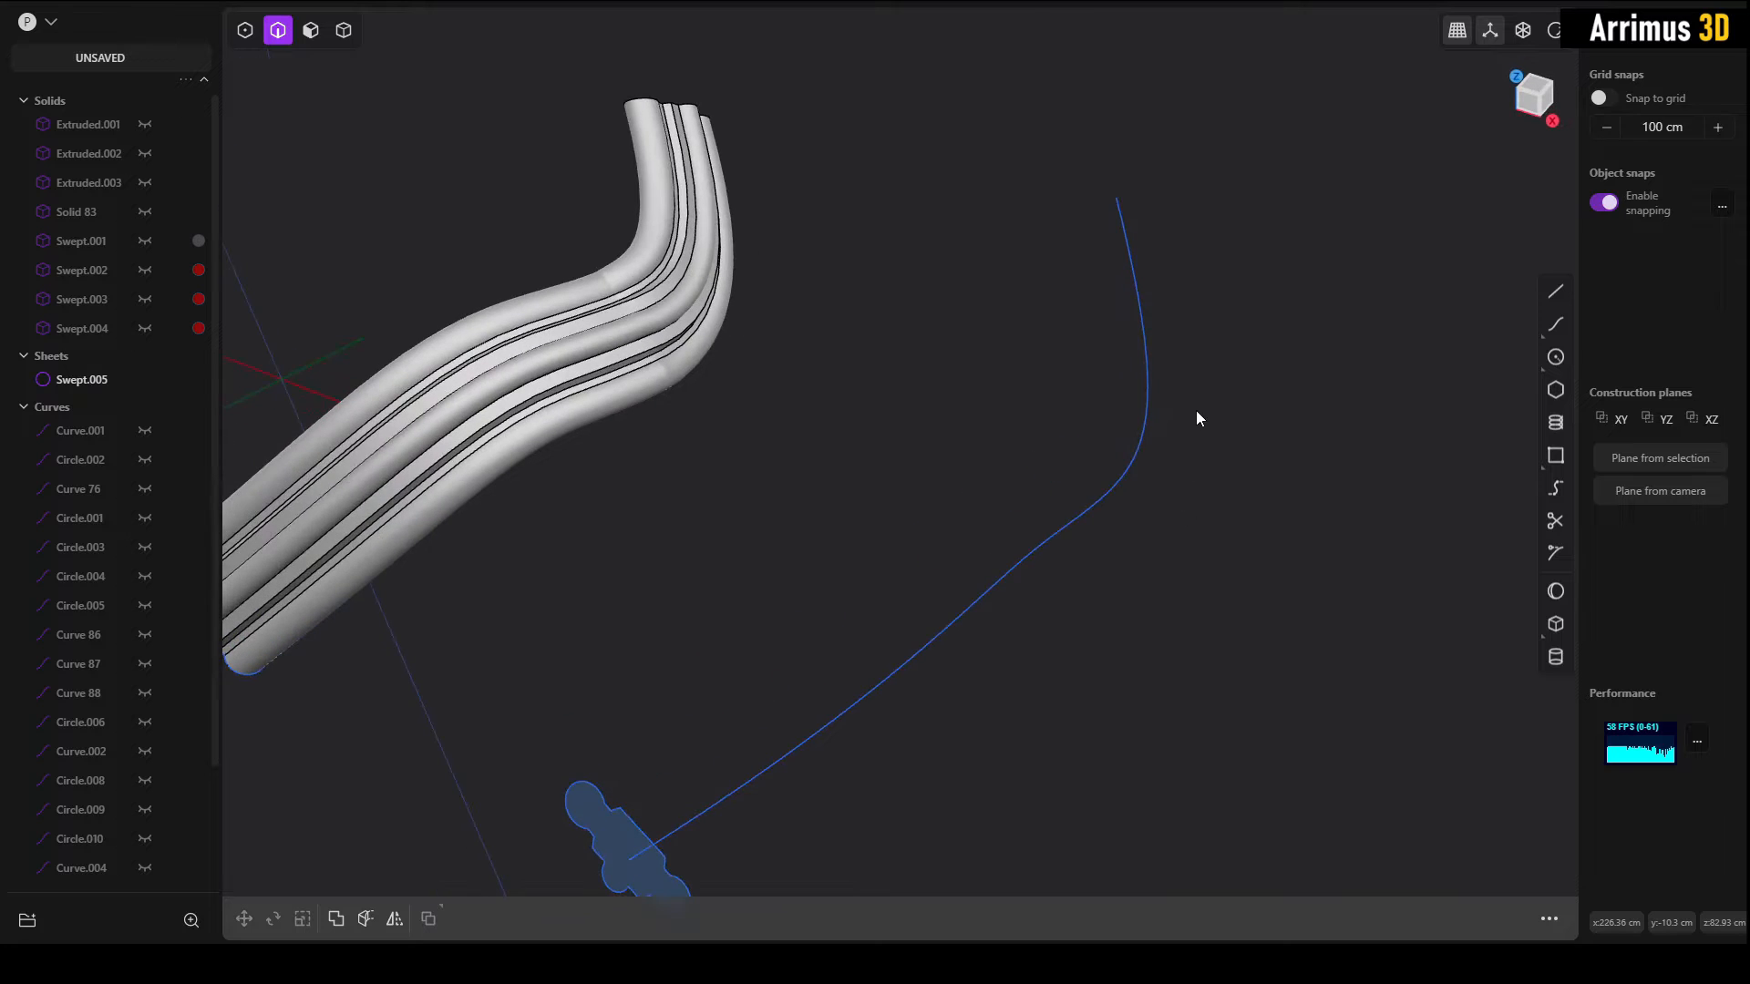
Step: Rebuild the duplicated spine curve using the Refit method with a tolerance of 0.001 and Keep corners
left_click_drag(1196, 410, 1016, 472)
key("f")
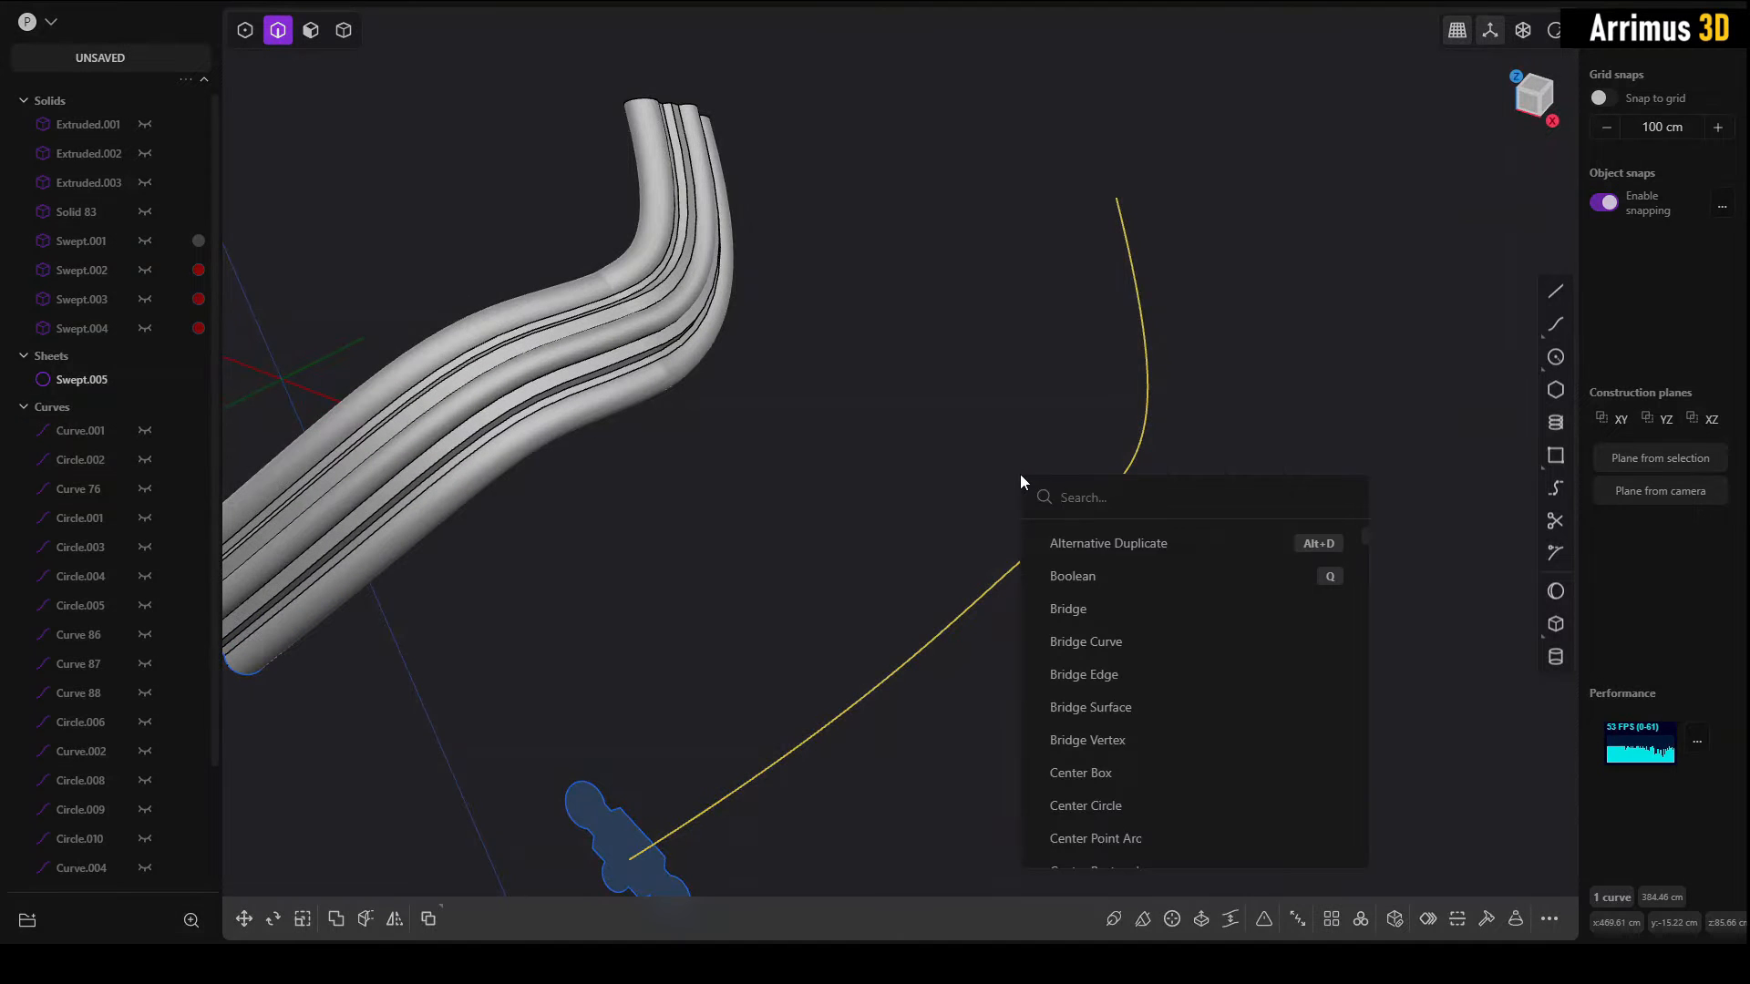
key("Escape")
left_click_drag(1205, 419, 1041, 497)
type("freb")
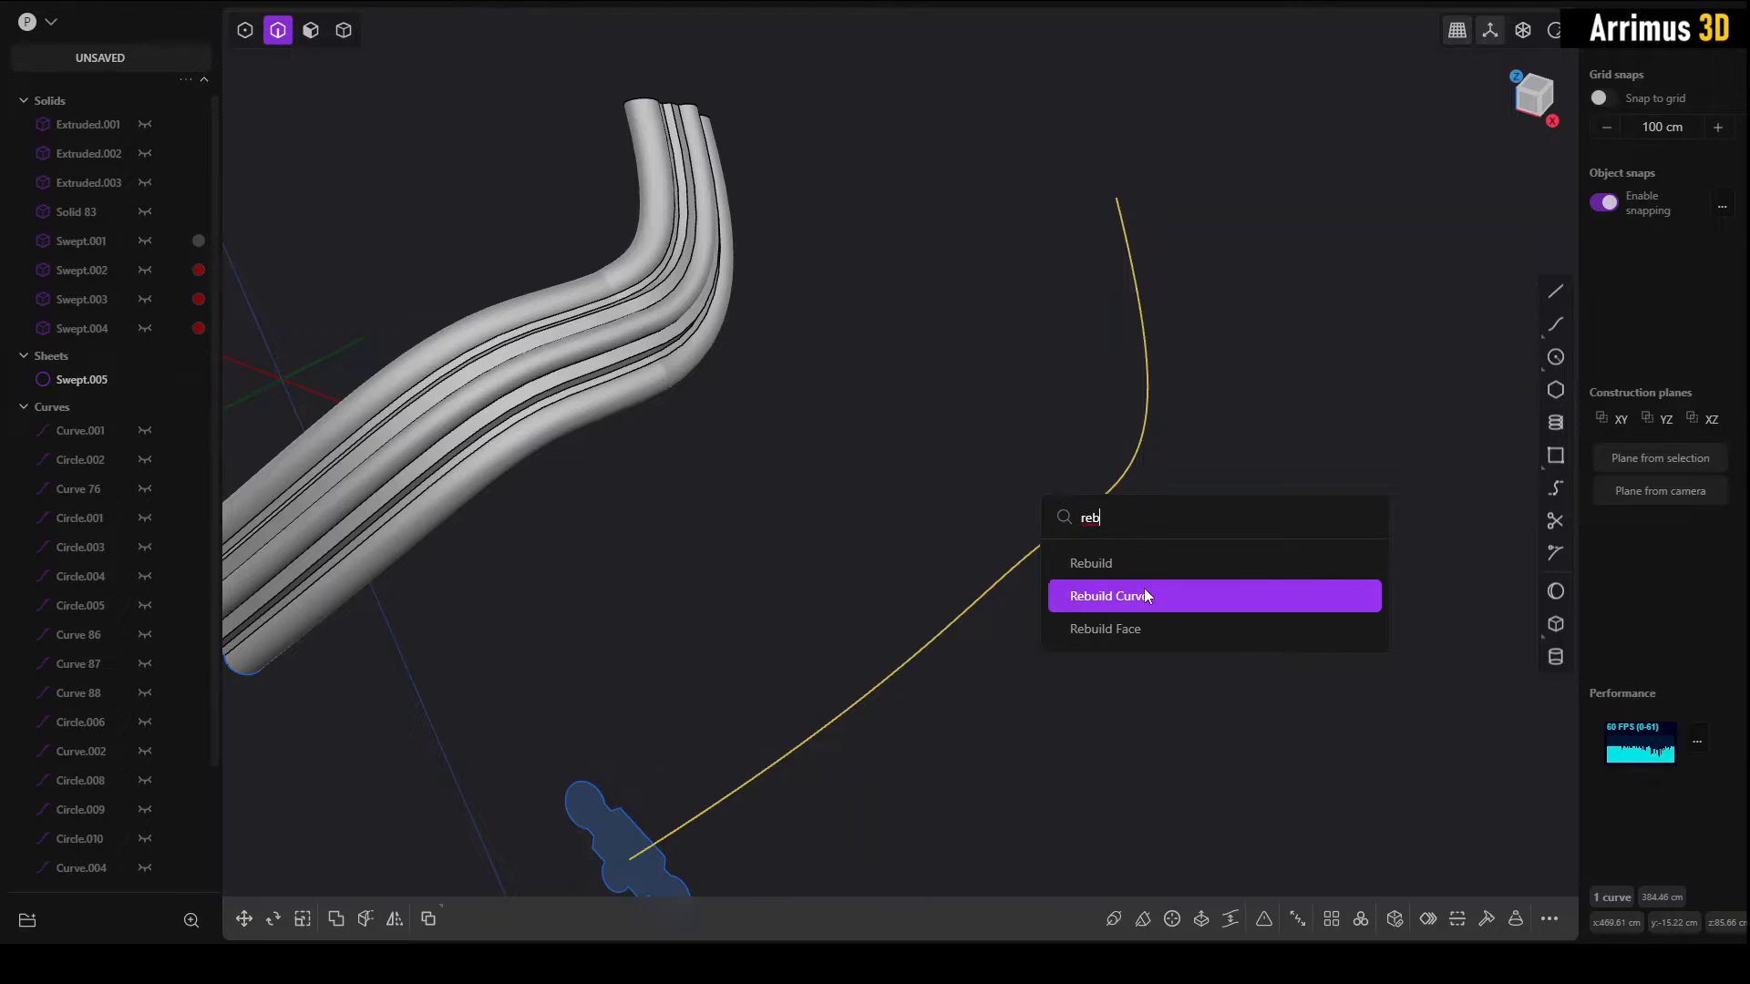
left_click(1145, 595)
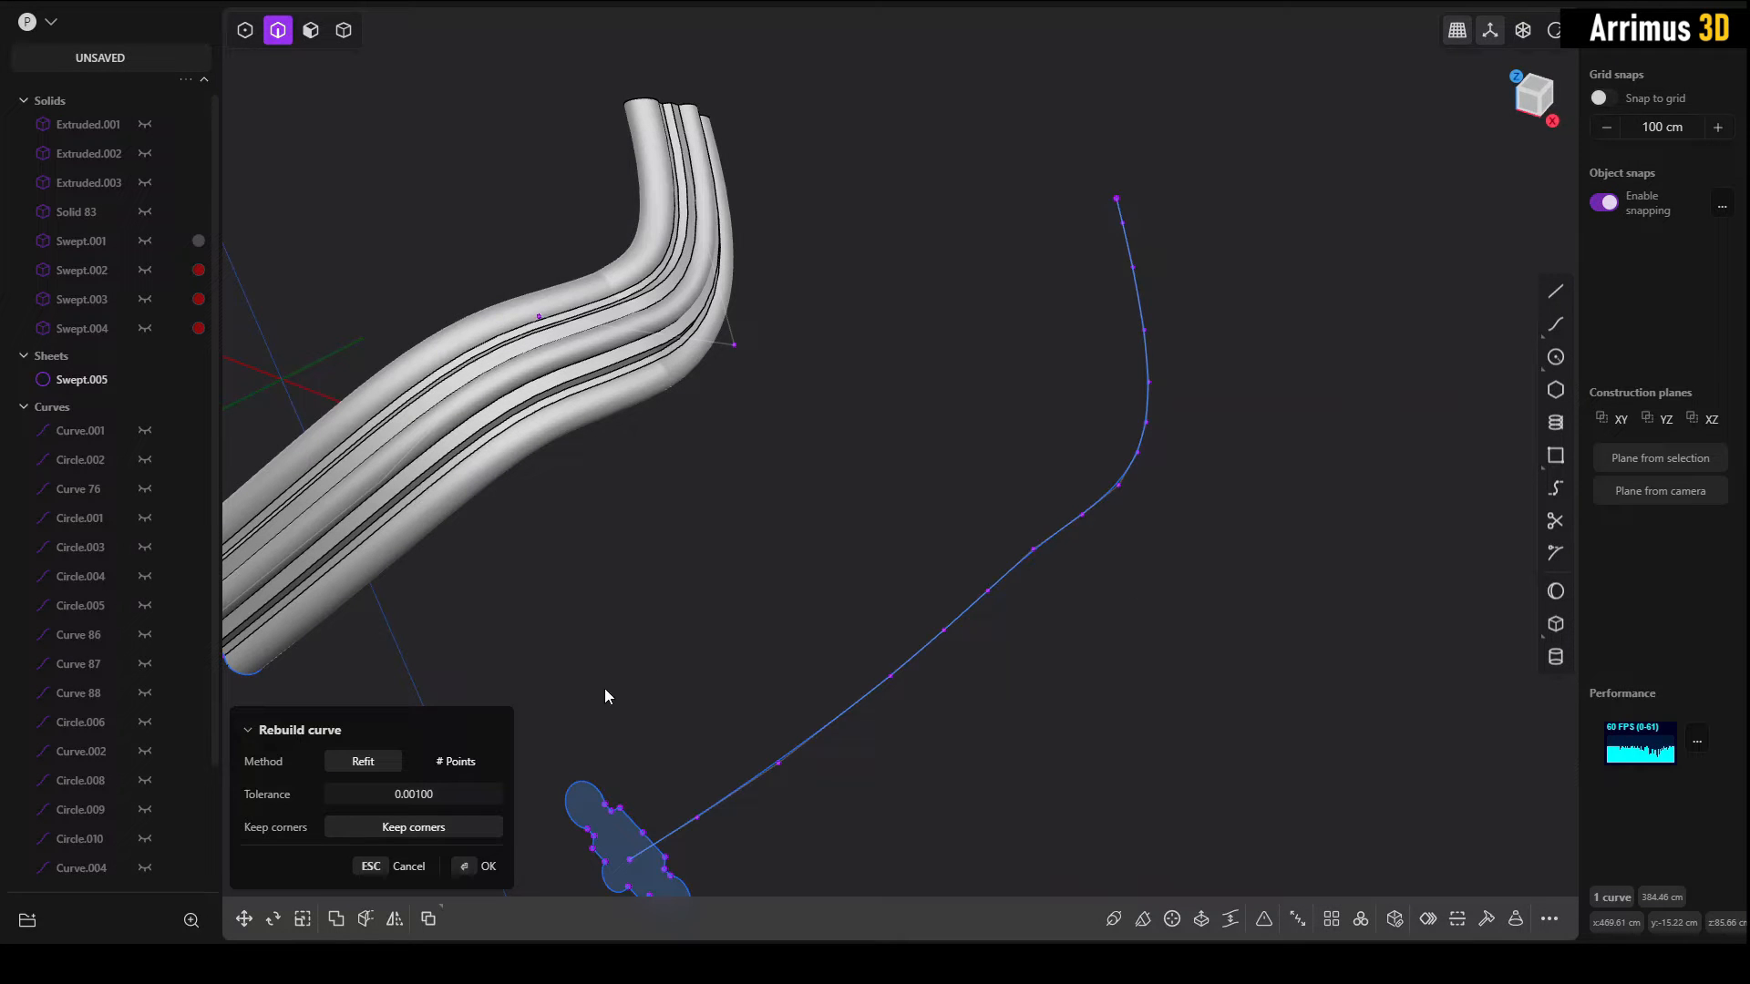
key("Return")
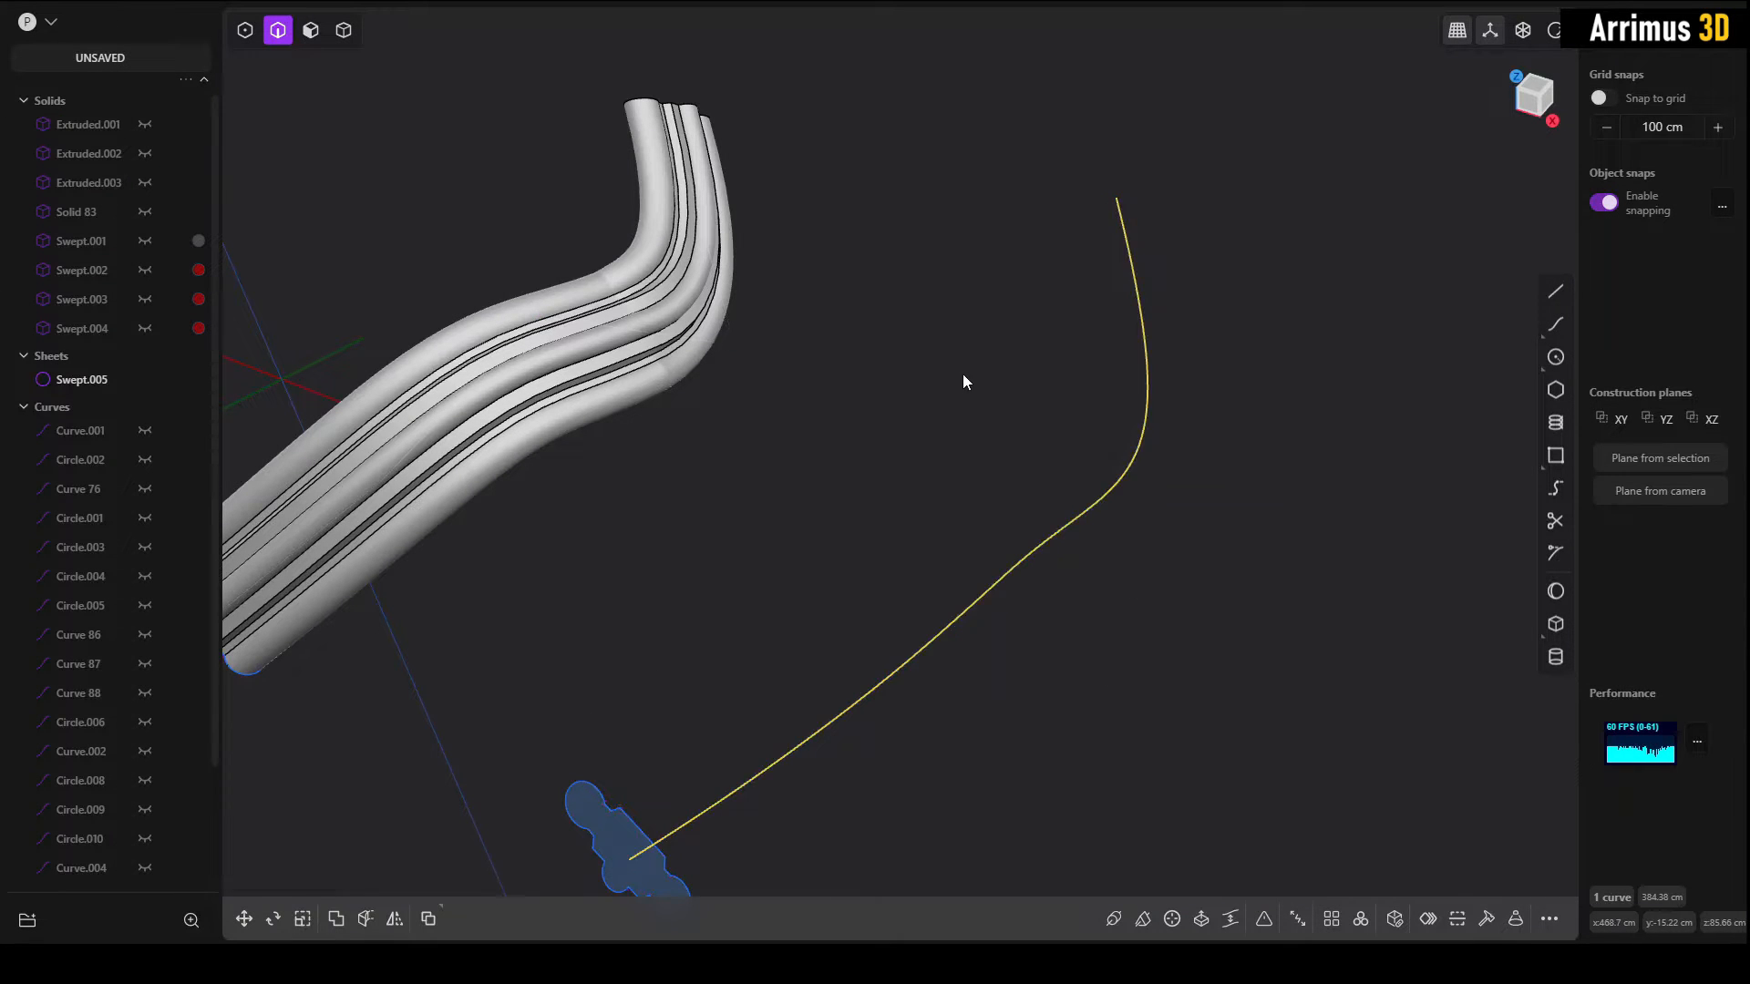
Step: Sweep the duplicated profile along the rebuilt spine curve with Normal alignment
middle_click_drag(1008, 446, 834, 679)
left_click(832, 679)
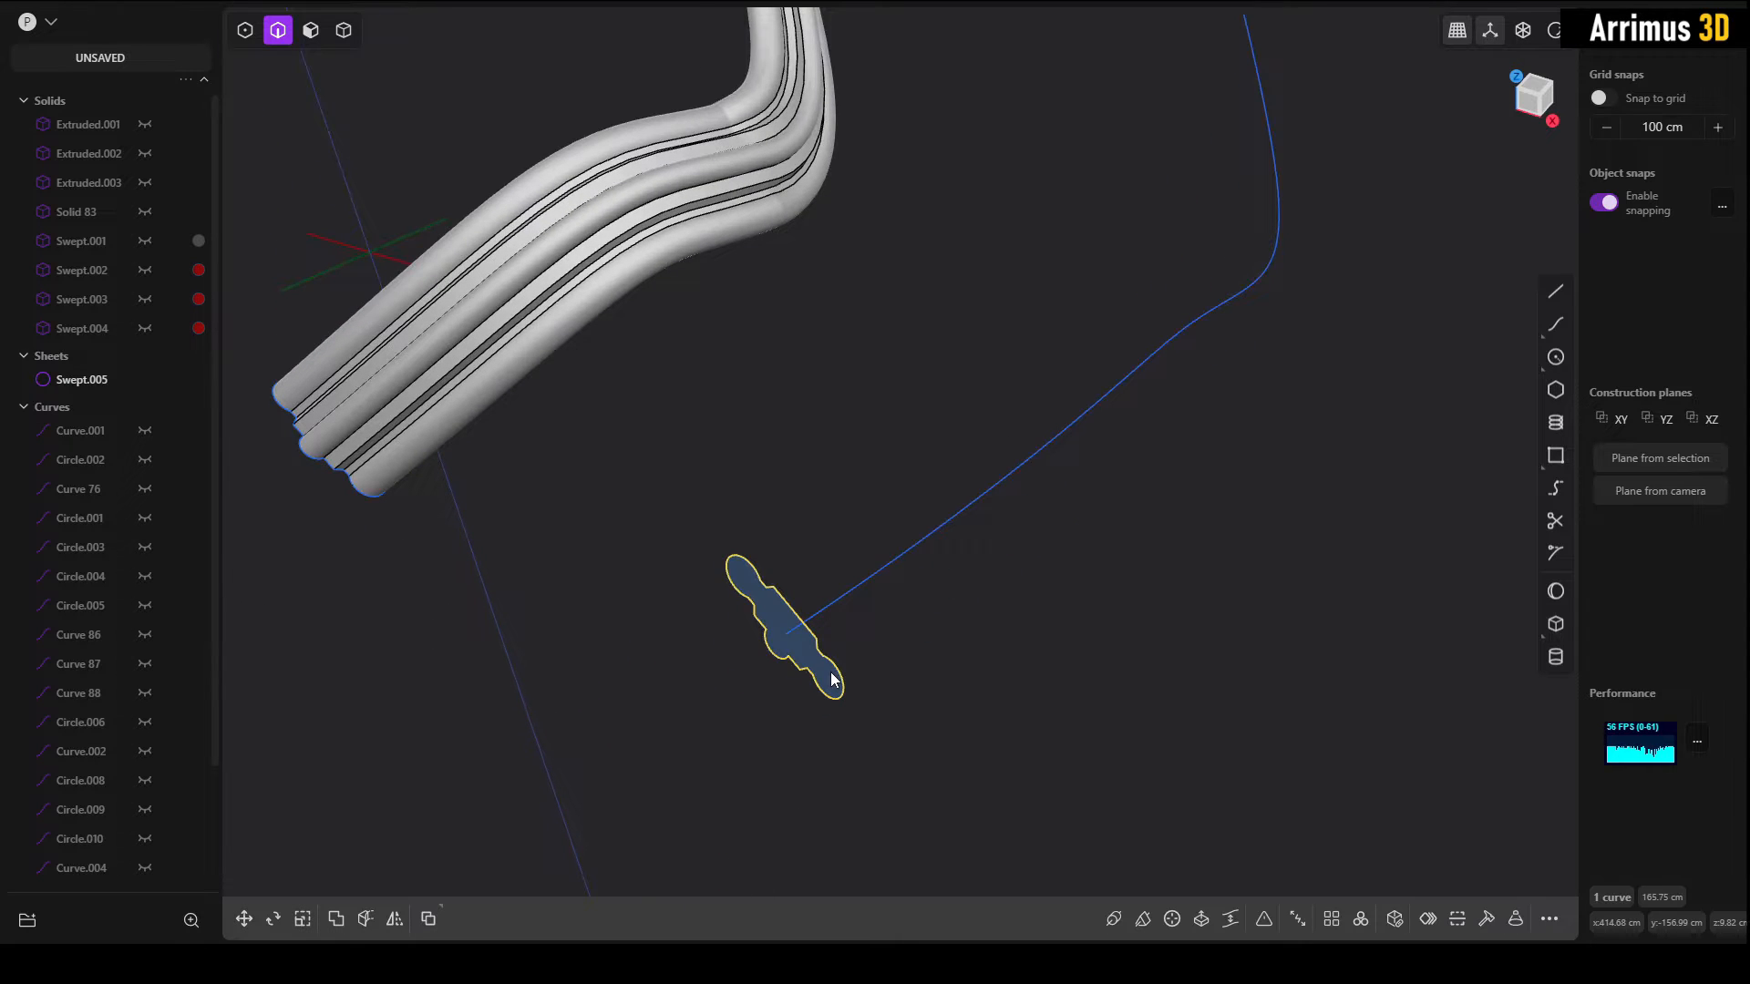
type("fsw")
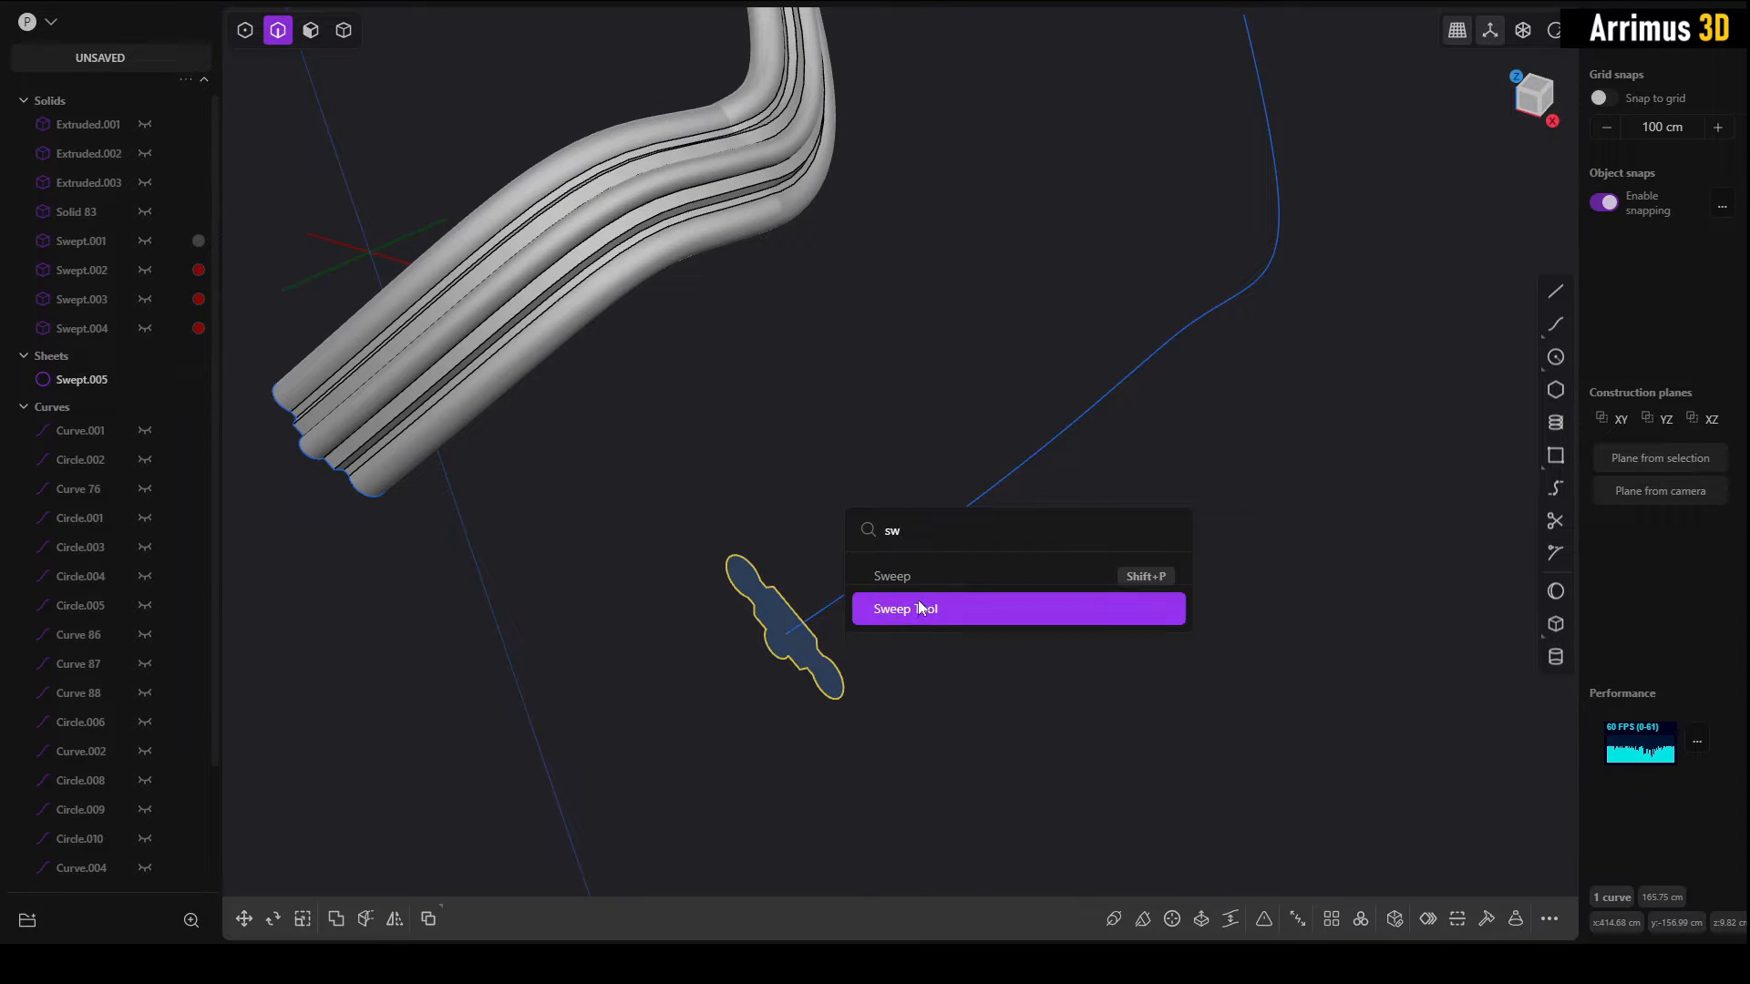
left_click(915, 585)
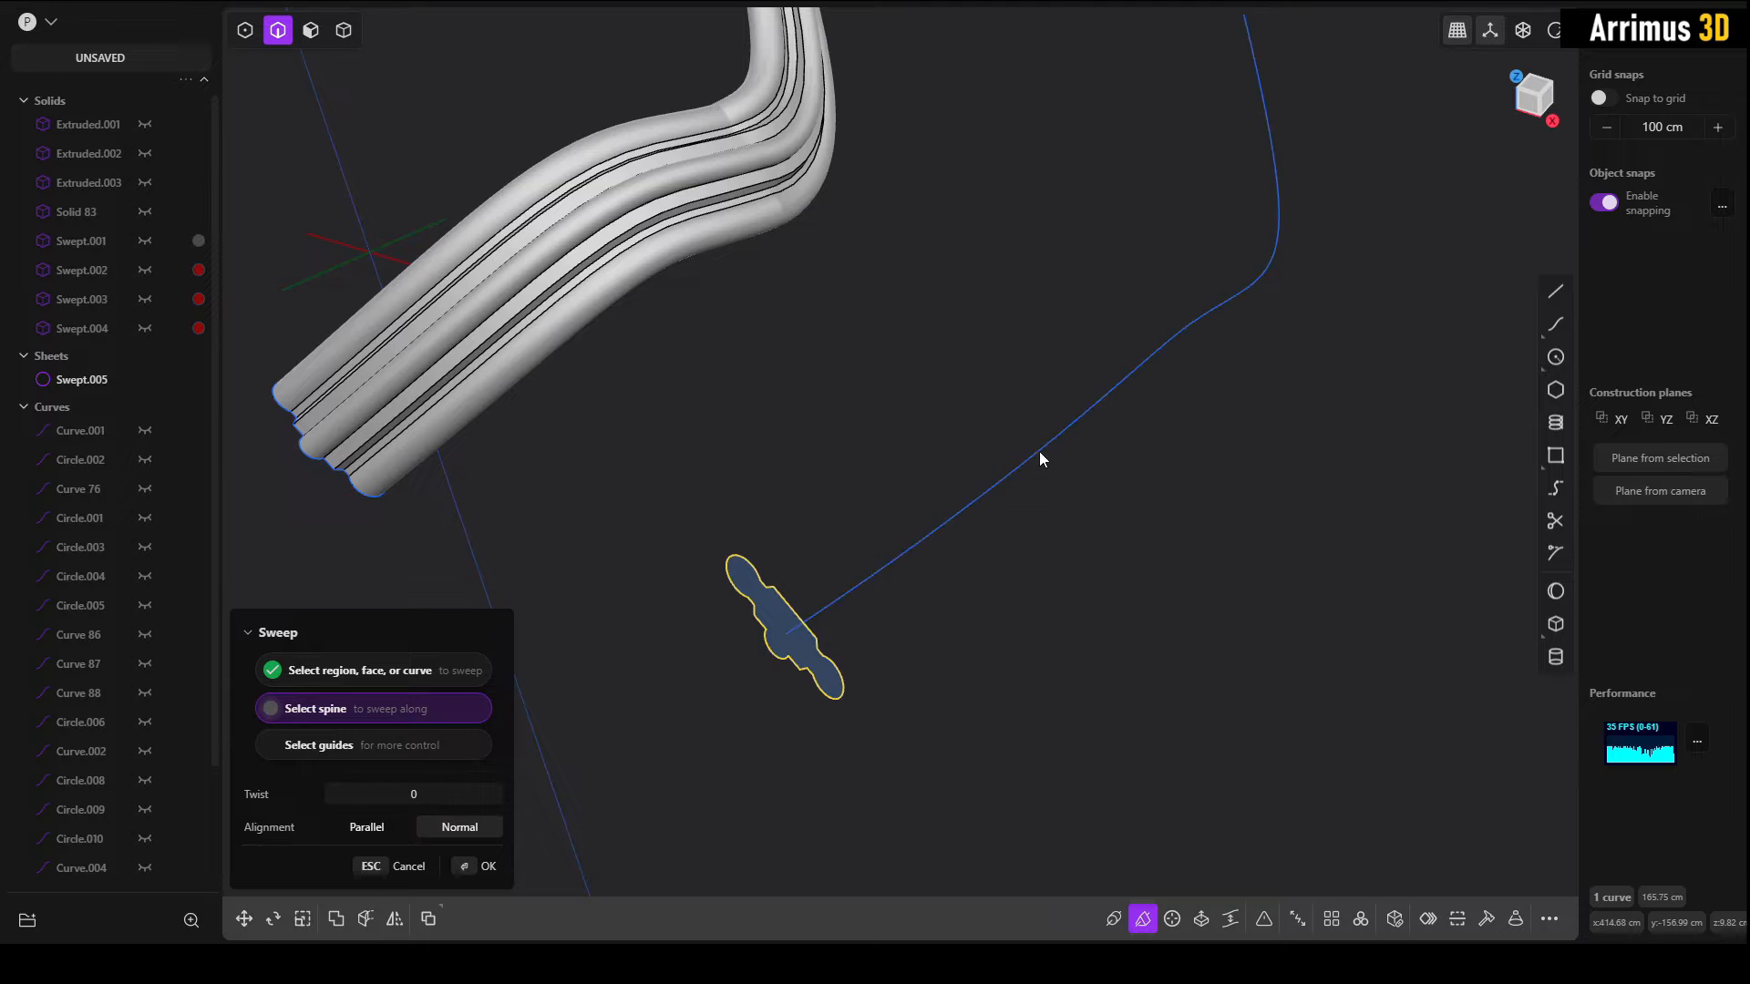
left_click(1039, 451)
key("Return")
Step: Compare the two swept surfaces, isolating the one from the original curve to examine its bend closely
middle_click_drag(1254, 547, 1062, 623)
scroll(926, 275, "up", 5)
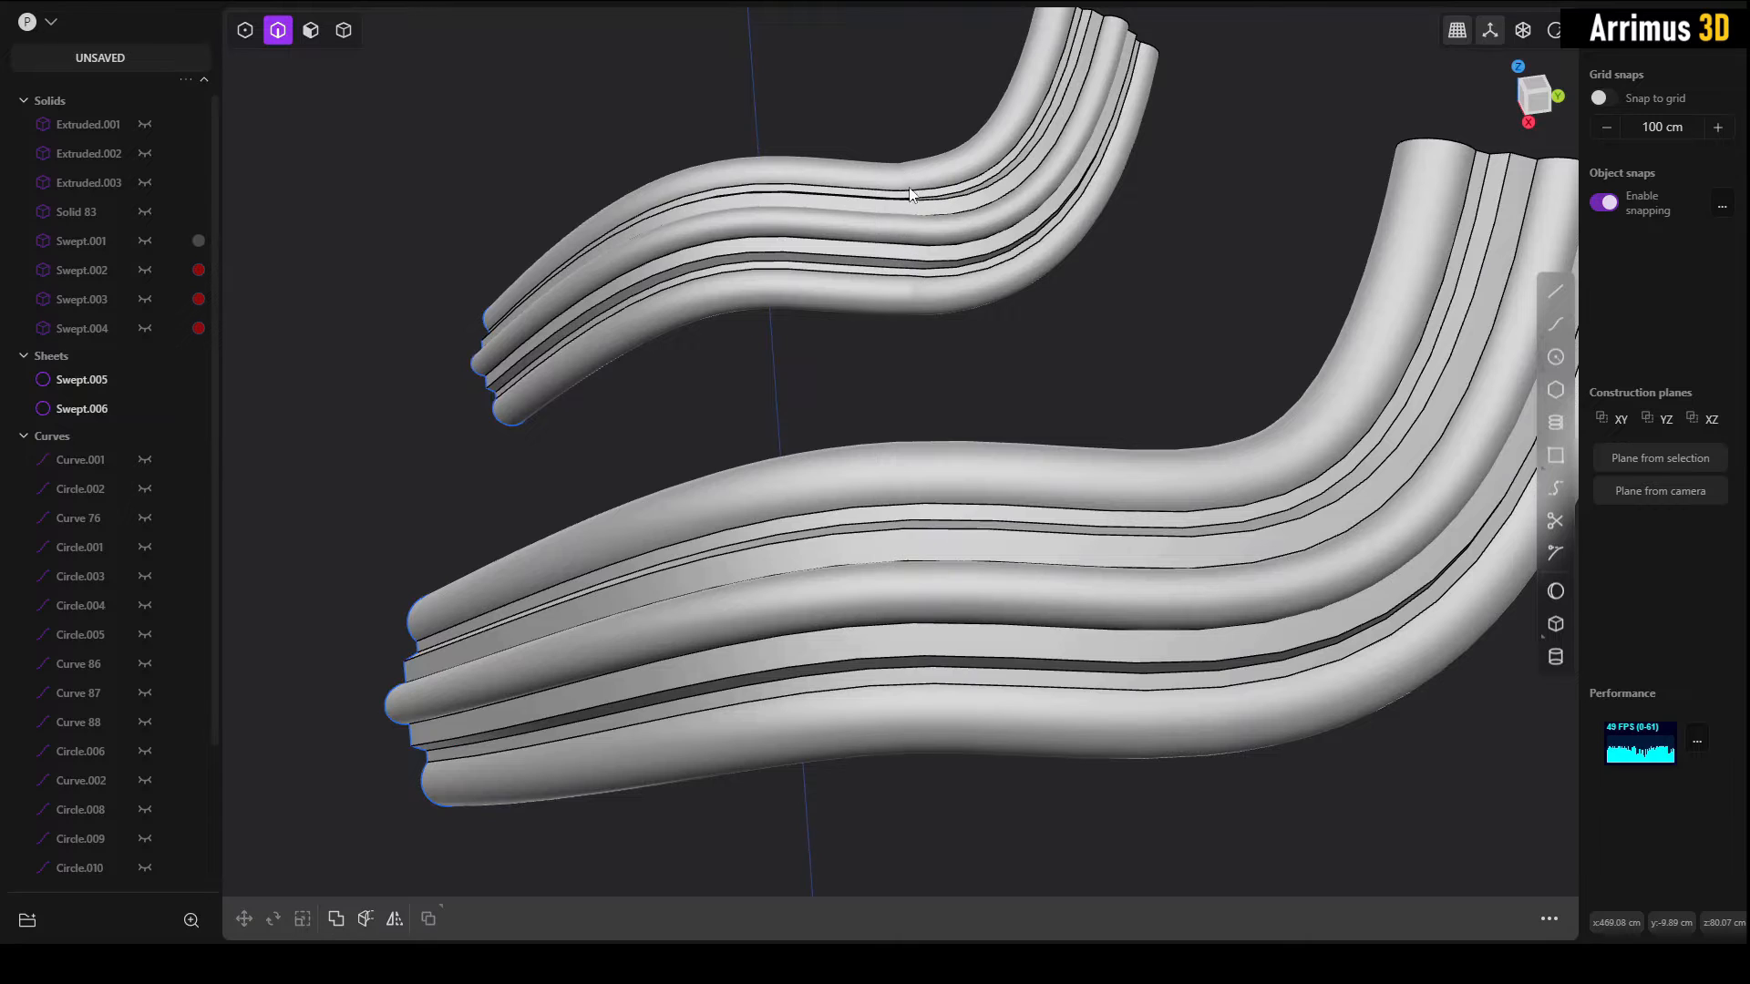
middle_click_drag(1059, 518, 921, 506)
key("4")
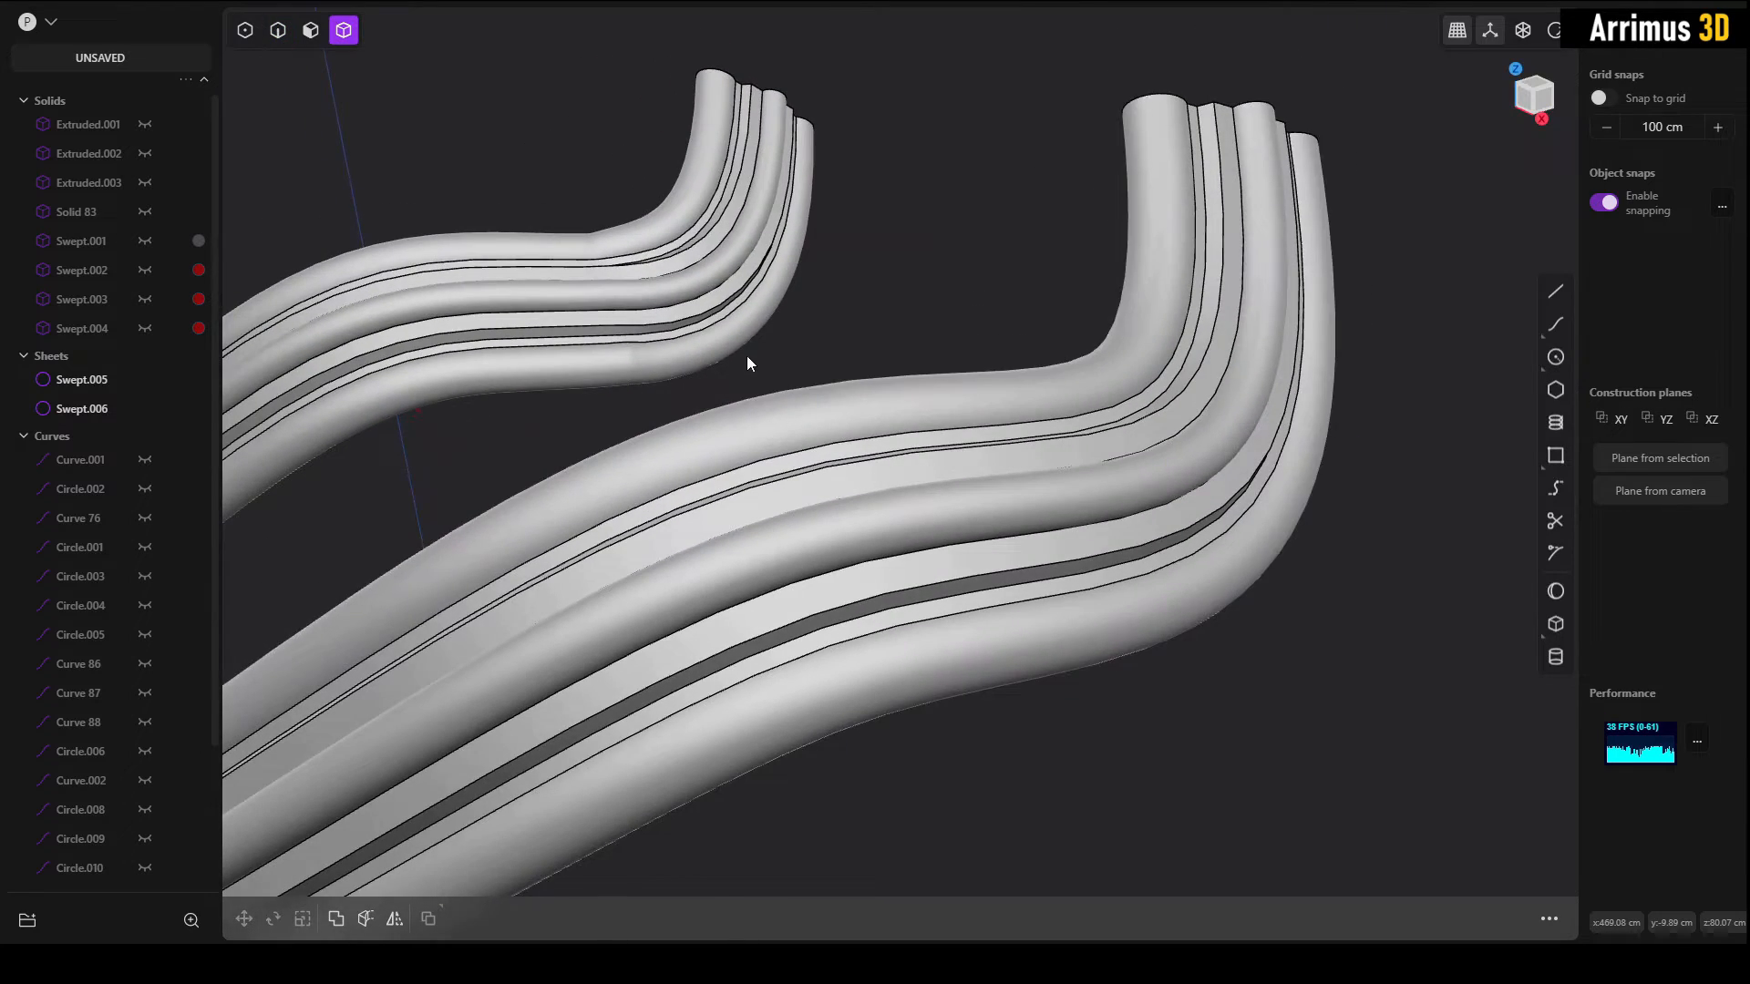
left_click(703, 332)
key("slash")
scroll(1063, 497, "up", 10)
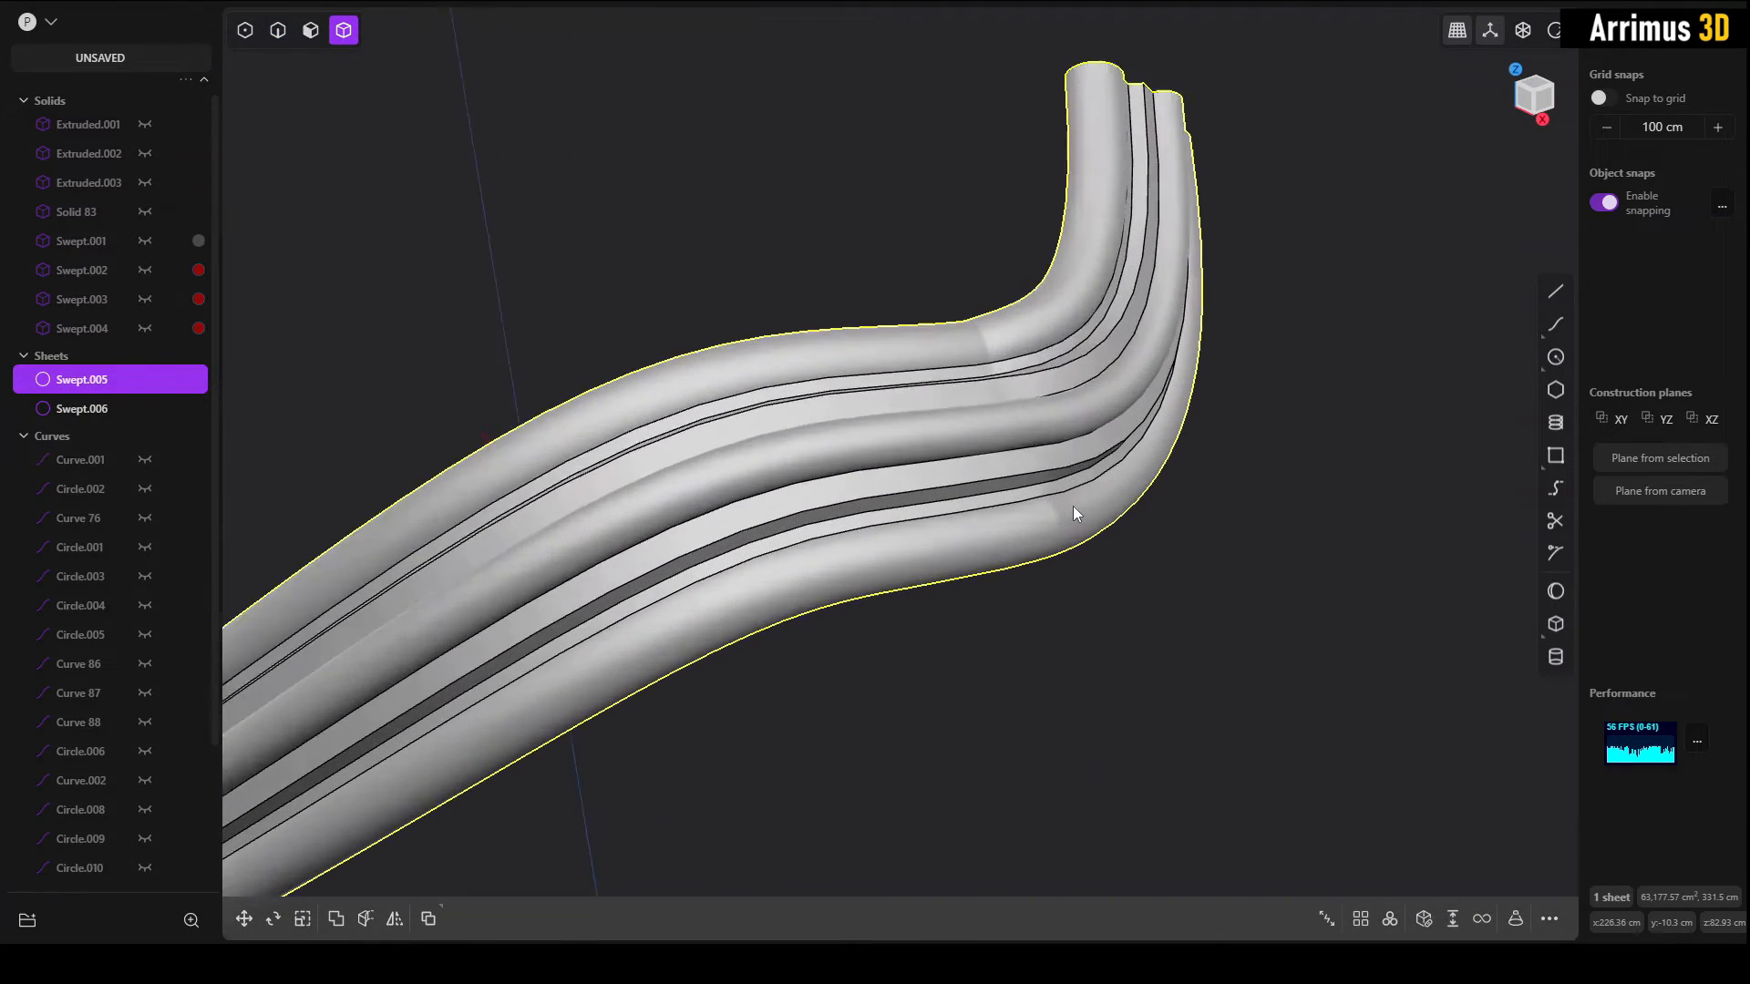
scroll(1068, 505, "up", 10)
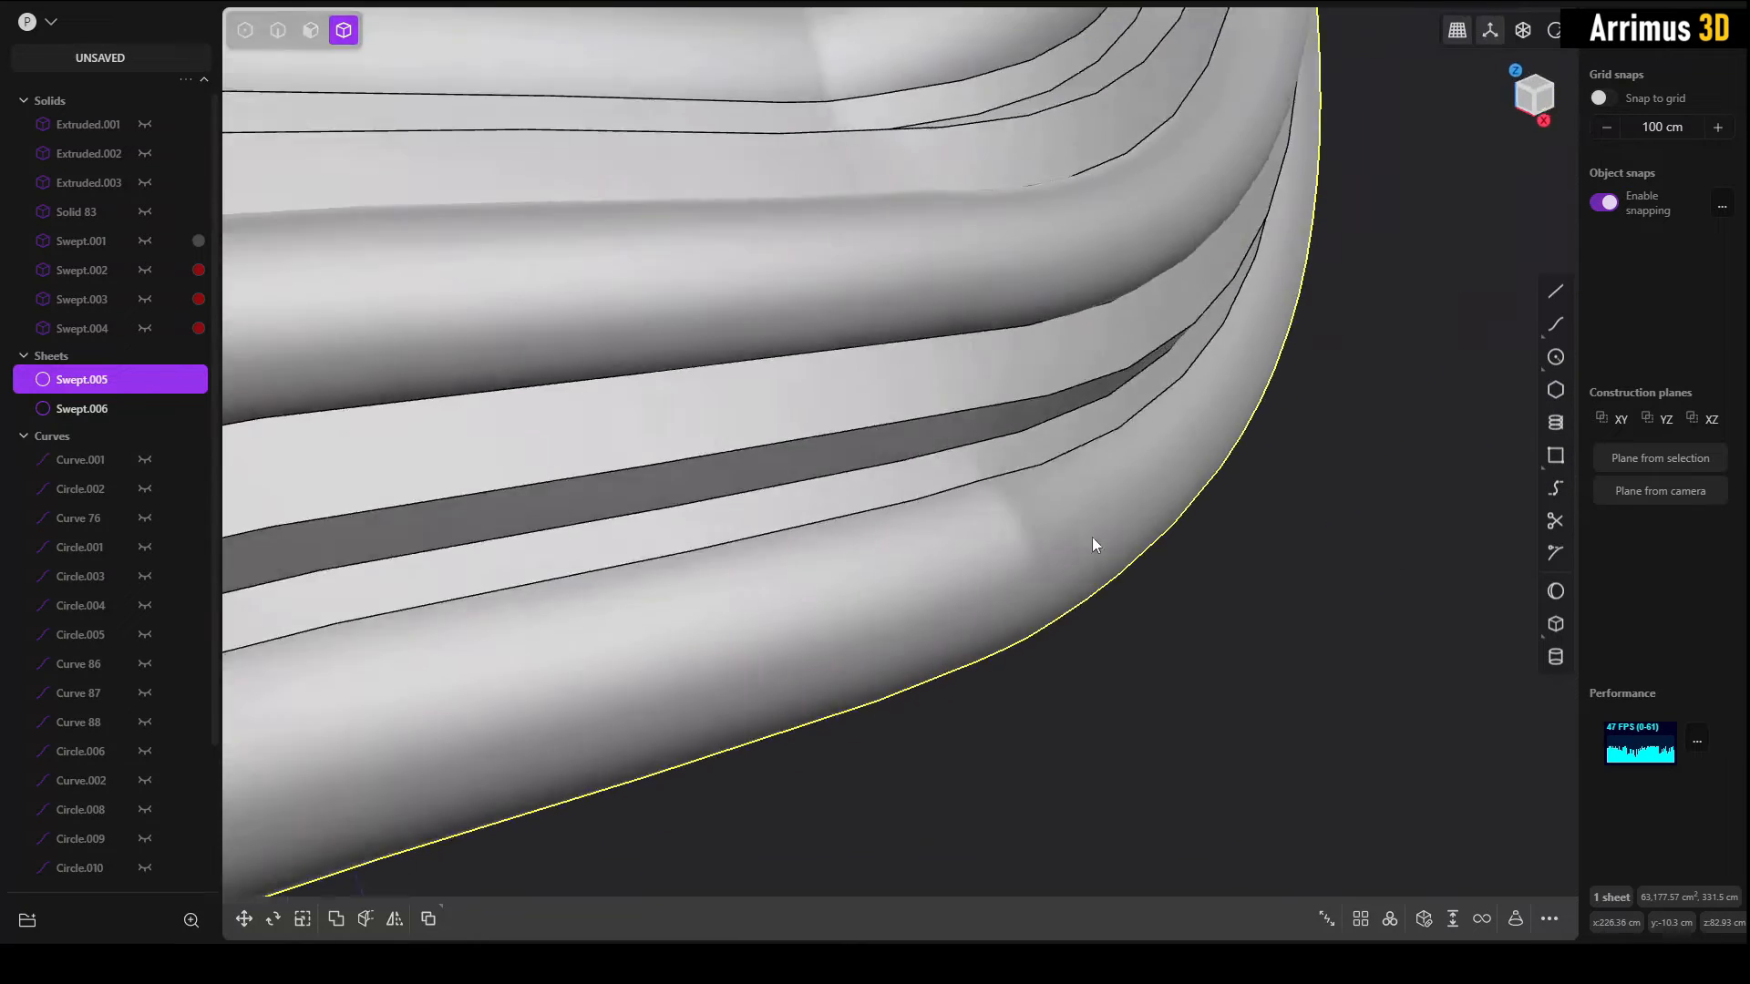
middle_click_drag(1092, 538, 1014, 474)
Step: Try to fillet a long edge near the bend of the sweep made from the original curve
key("2")
left_click(1014, 474)
key("f")
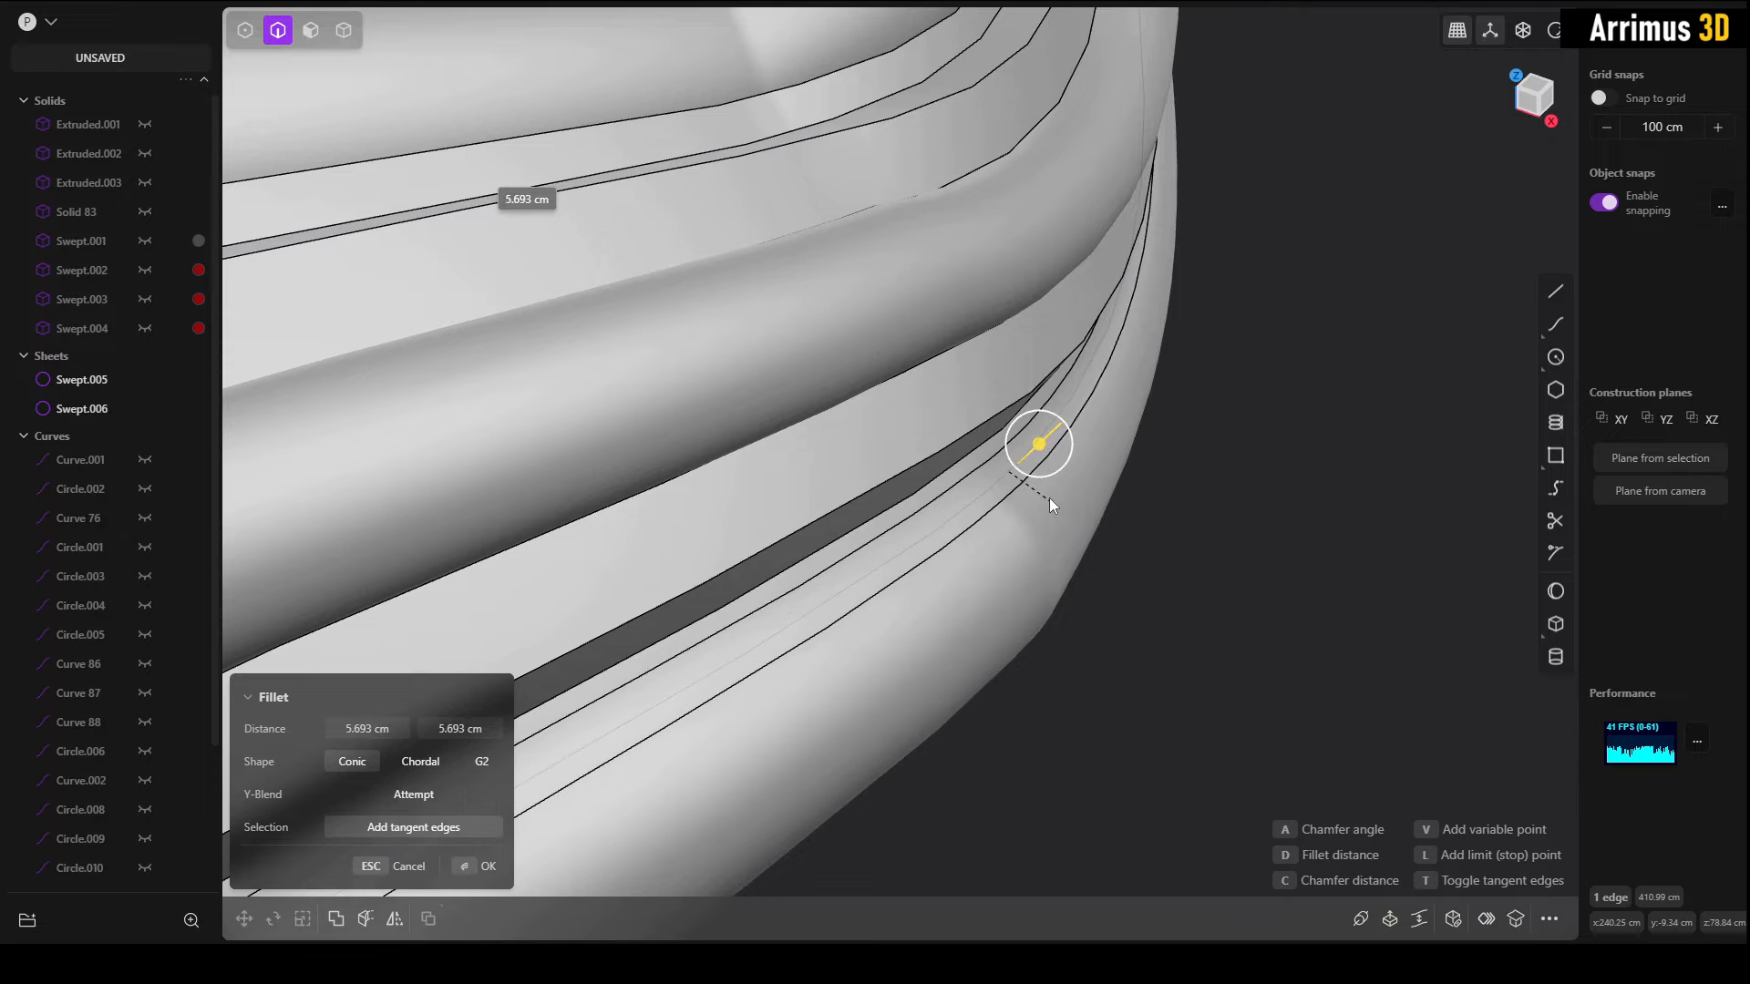
key("Escape")
left_click(1161, 524)
Step: Delete both swept surfaces, leaving only the spine curves and their profiles
scroll(1161, 528, "down", 12)
middle_click_drag(1134, 585, 935, 445, "shift")
scroll(935, 445, "down", 10)
key("4")
left_click(786, 364)
key("Delete")
left_click(1108, 518)
key("Delete")
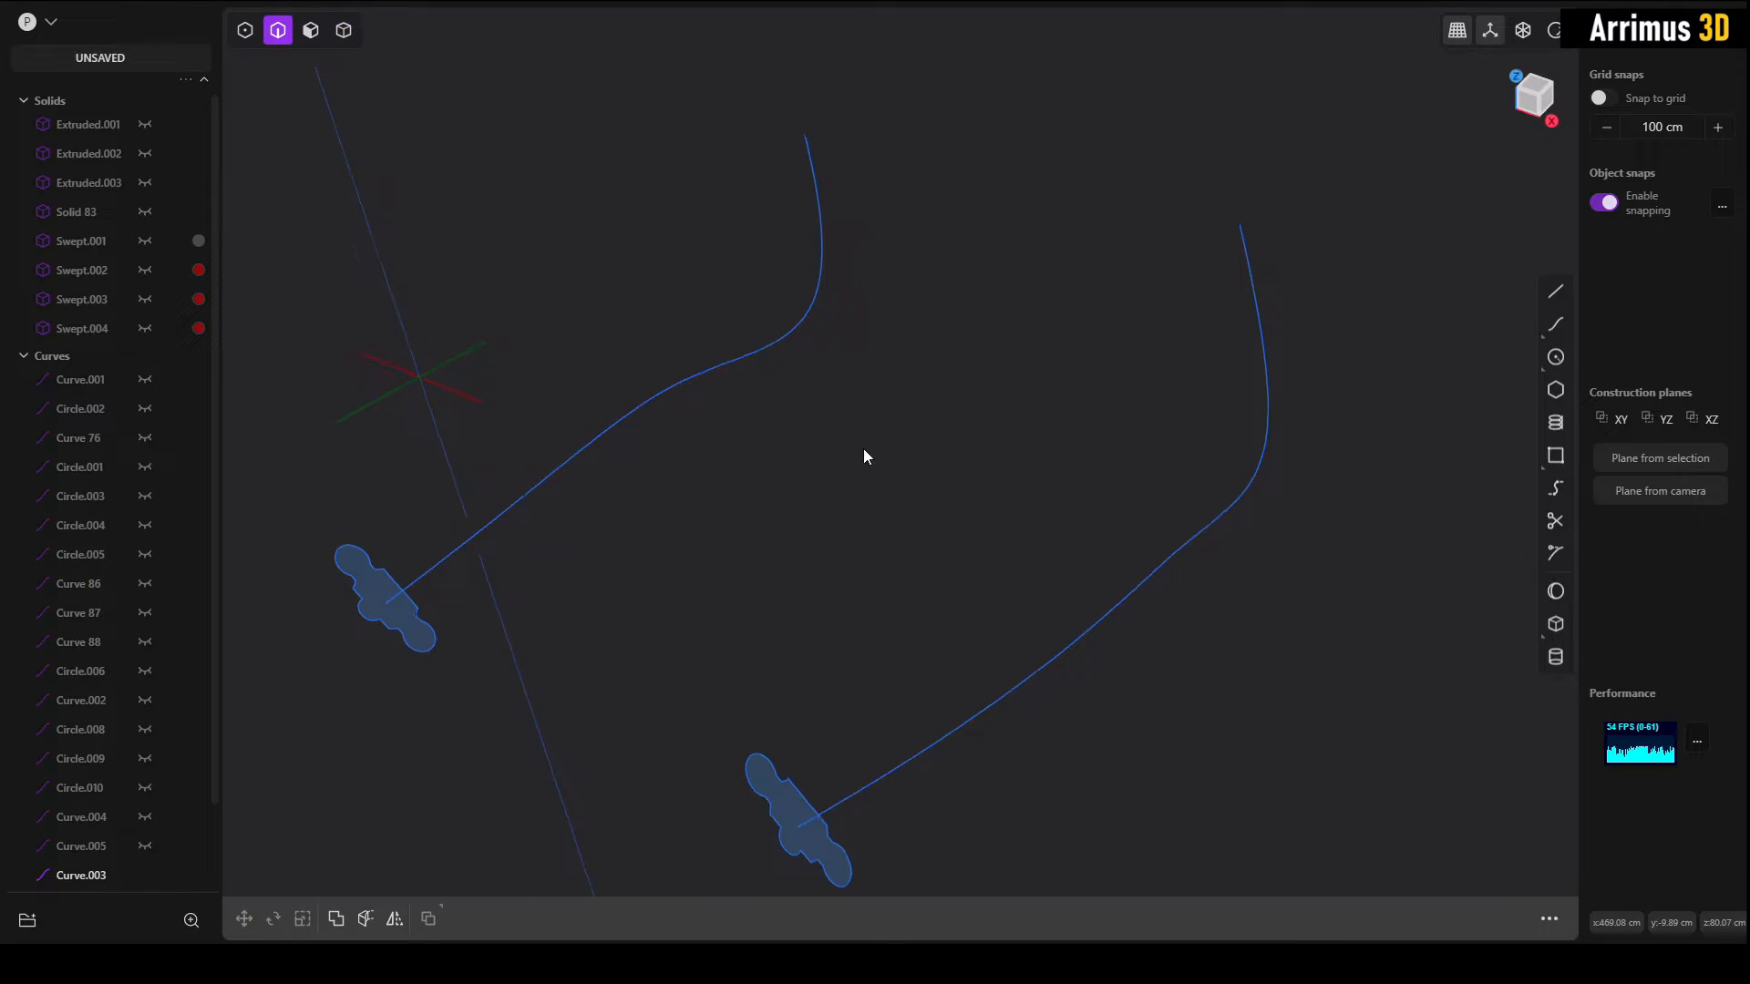
Step: Create a pipe along the original spine curve with a section size of 15 cm and a vertex count of 4
middle_click_drag(849, 450, 864, 368)
left_click(738, 361)
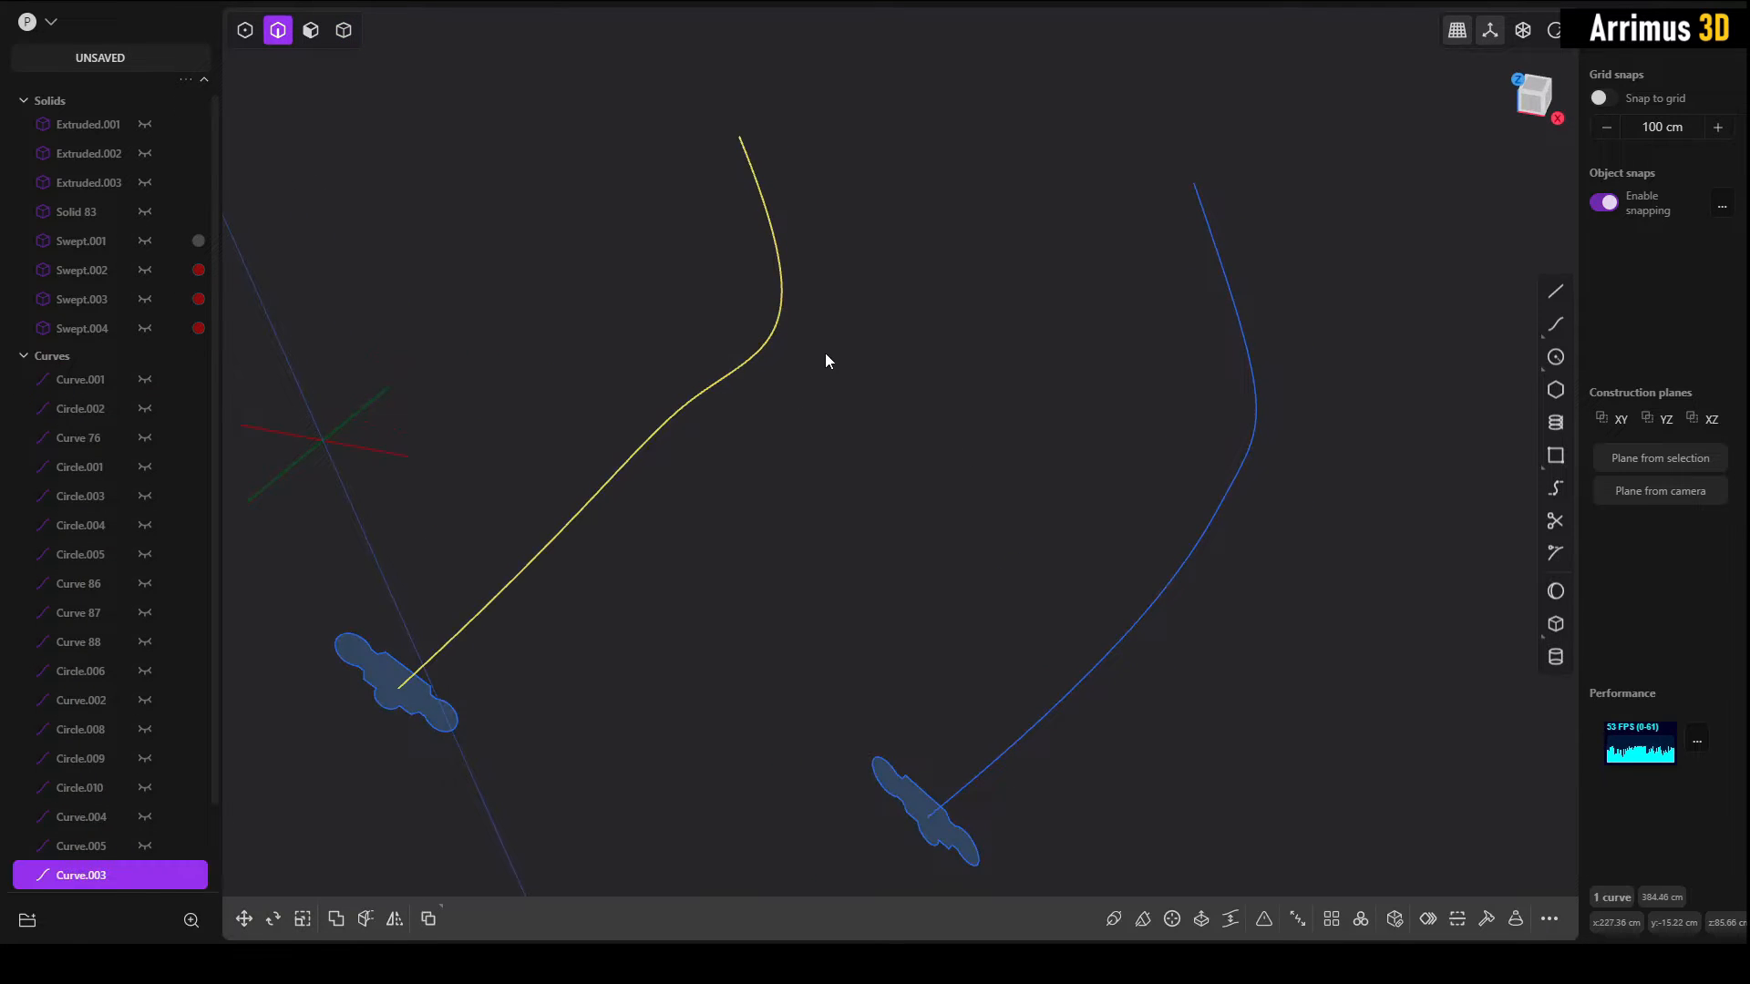
key("p")
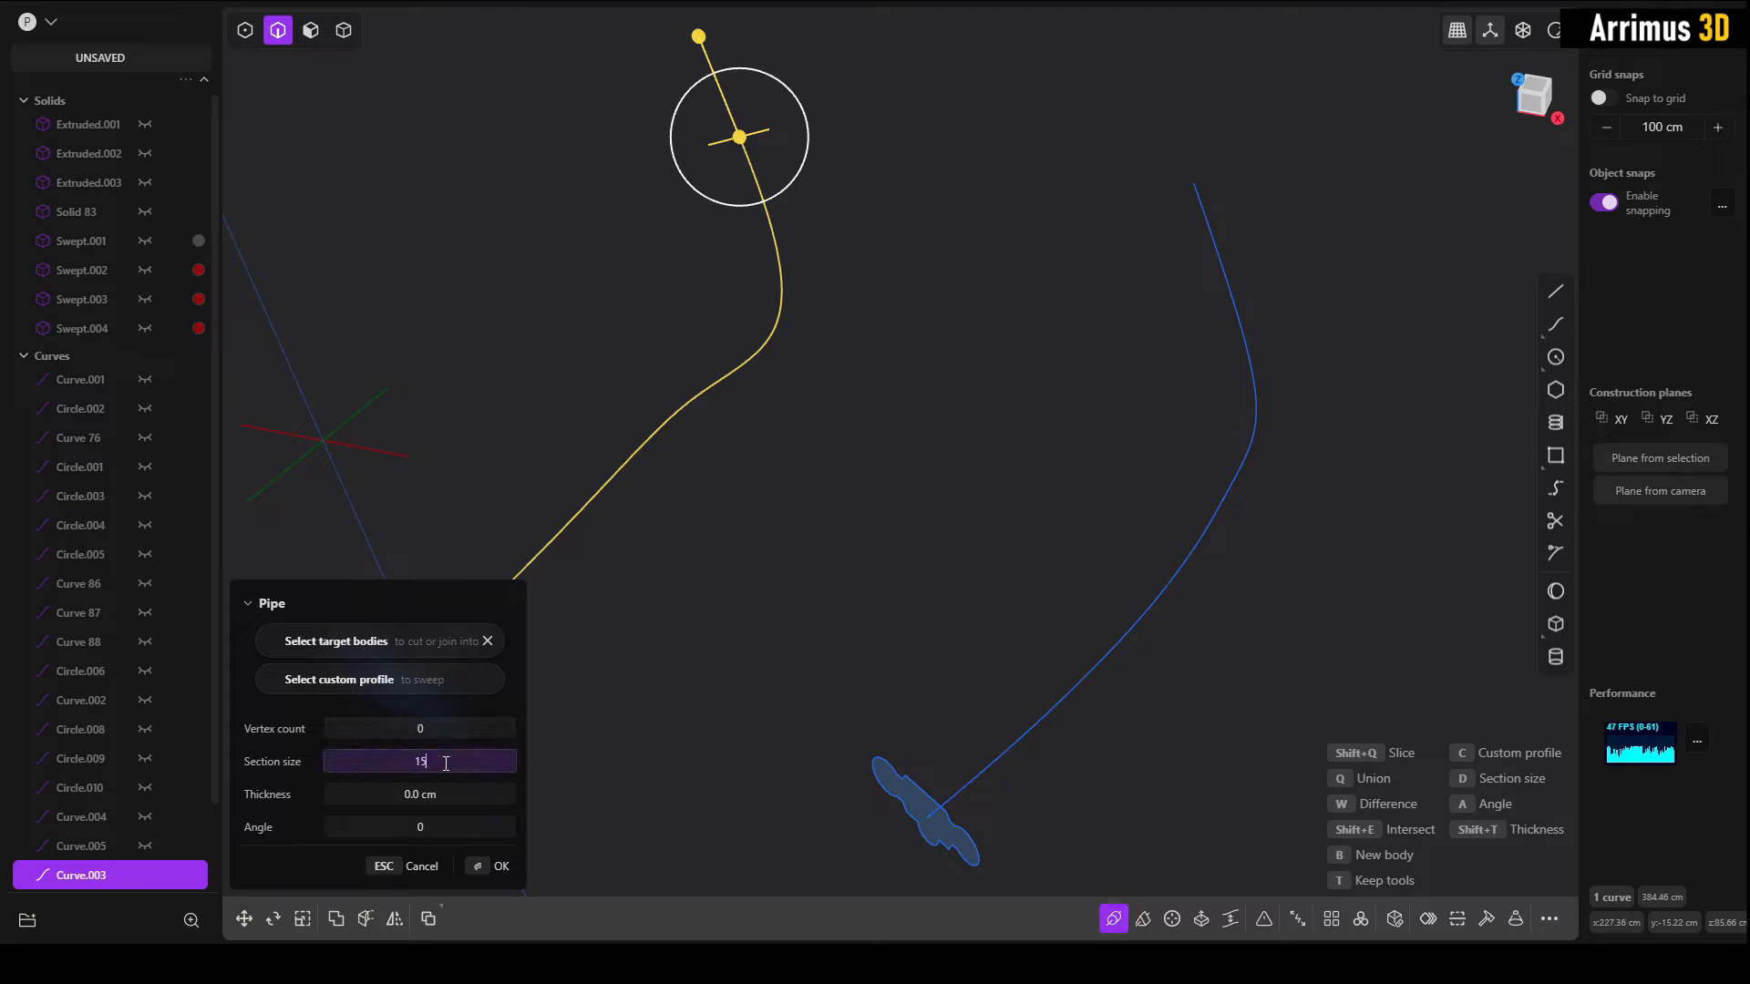
key("Return")
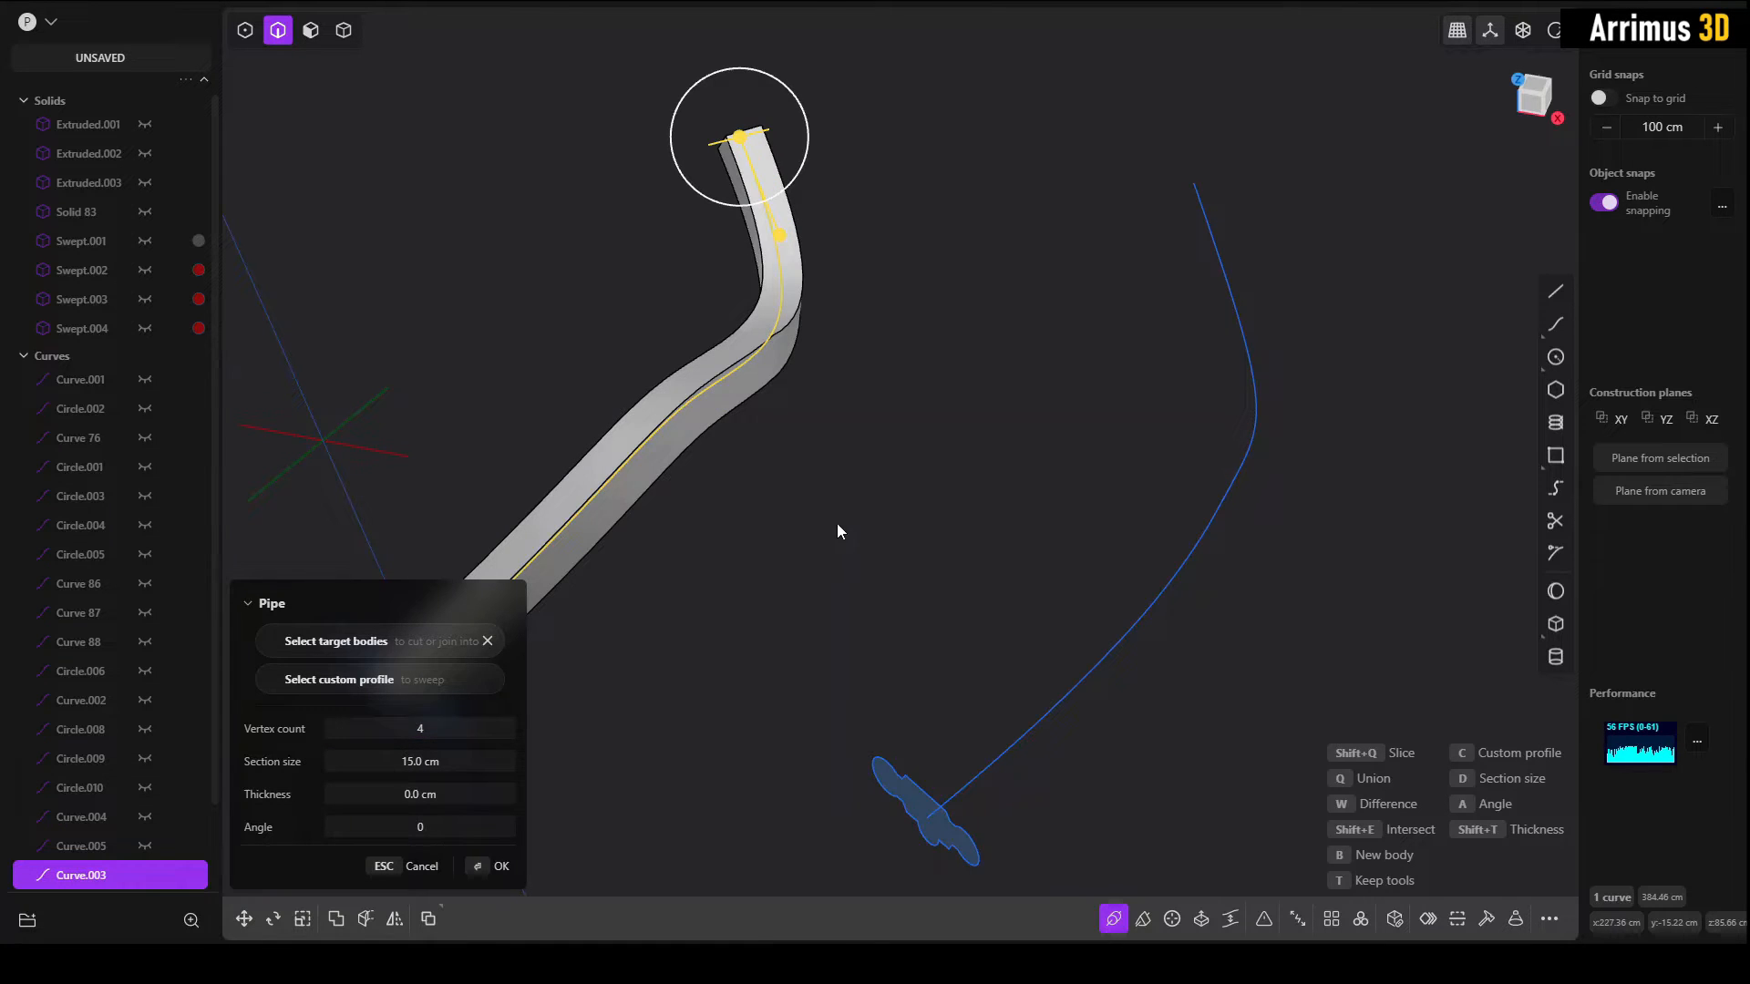
key("Return")
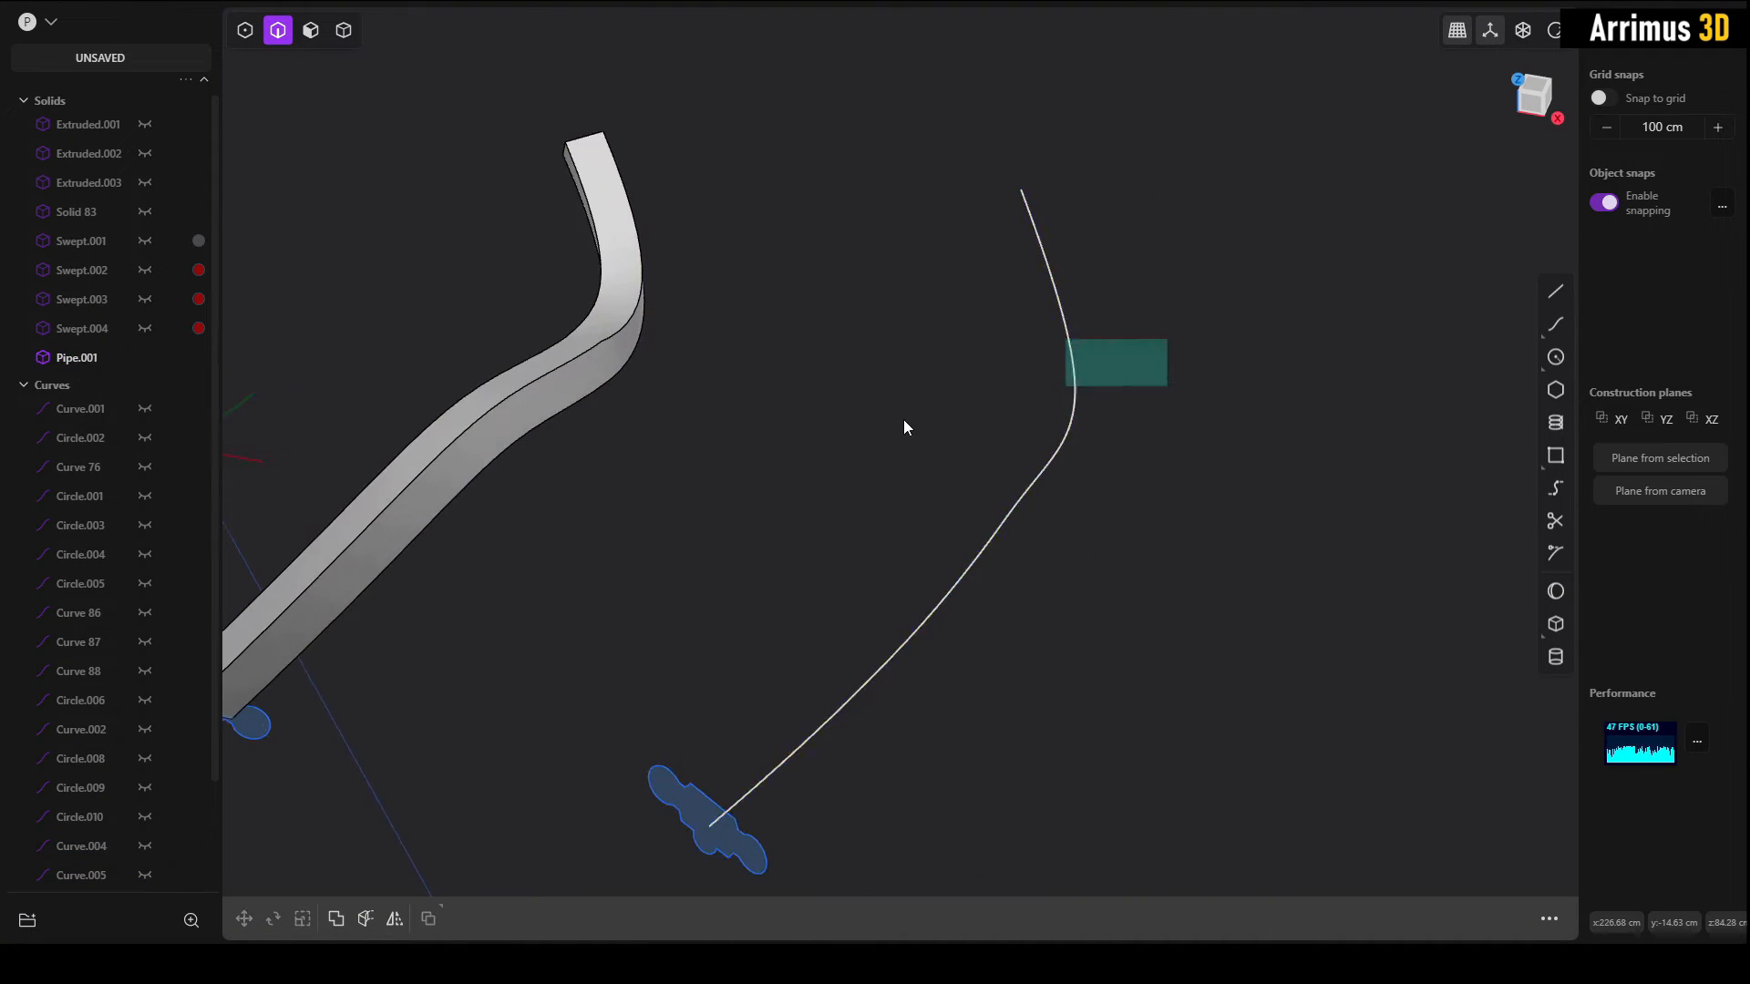
Step: Create a pipe along the rebuilt spine curve with a vertex count of 4, matching the first pipe's section size
left_click_drag(1168, 339, 906, 419)
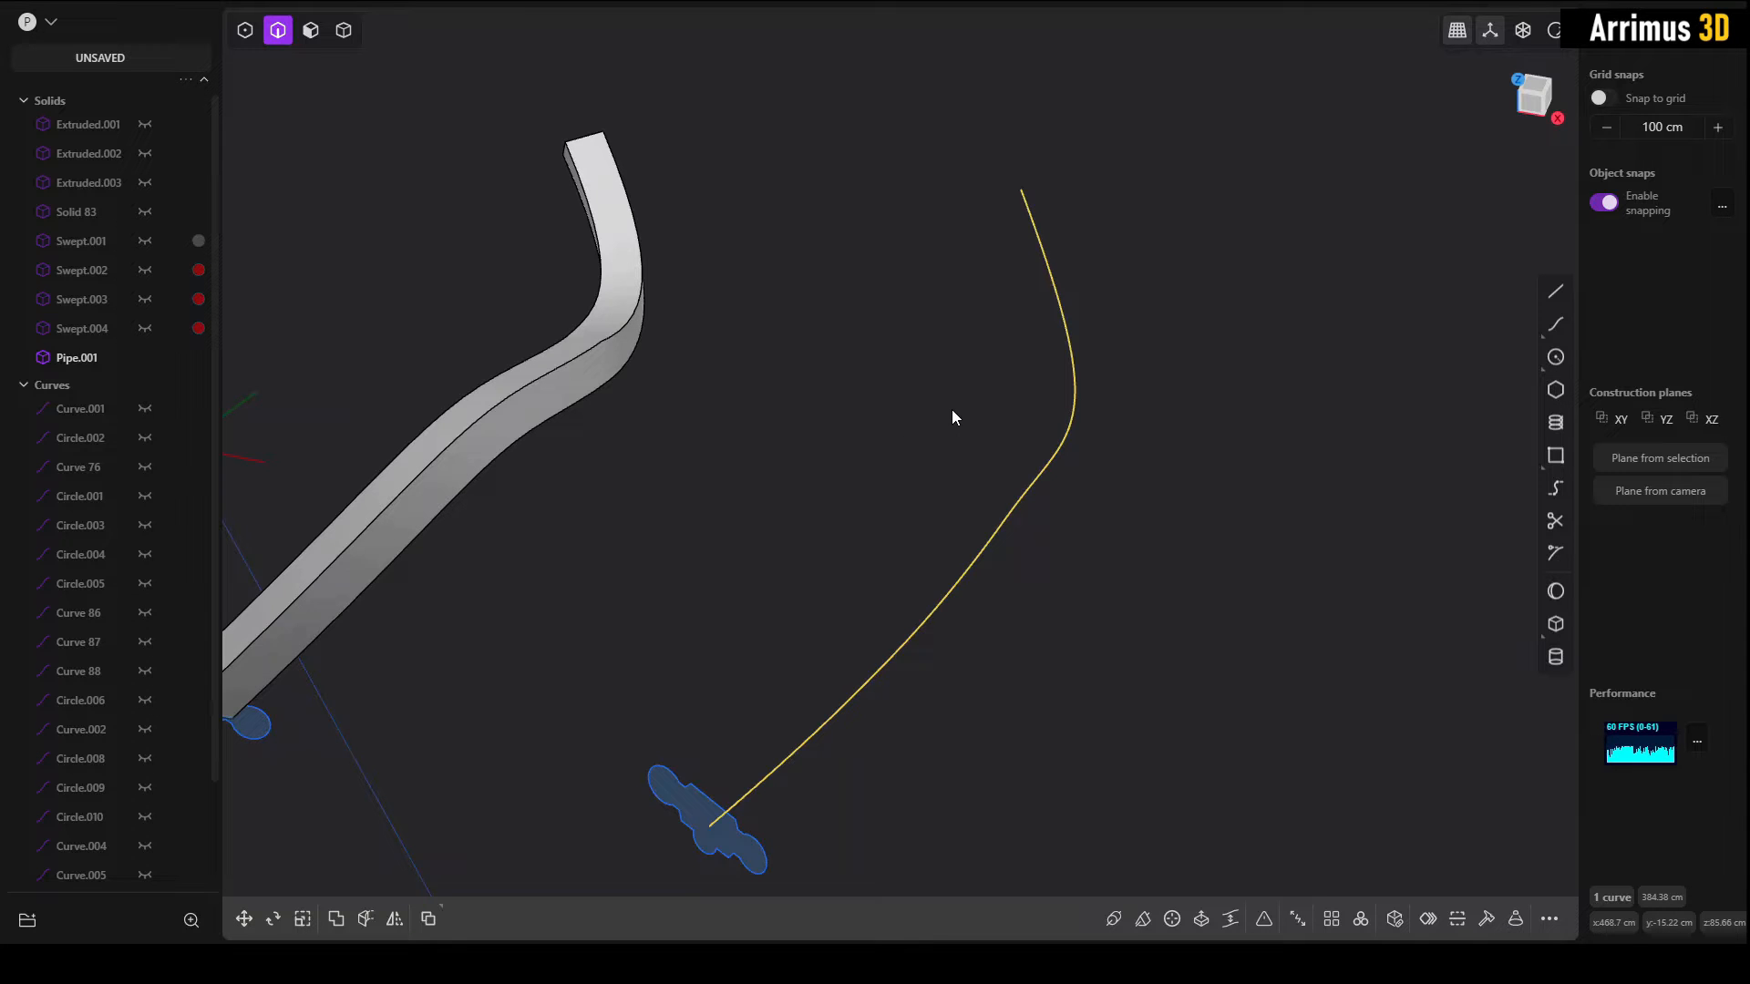
key("p")
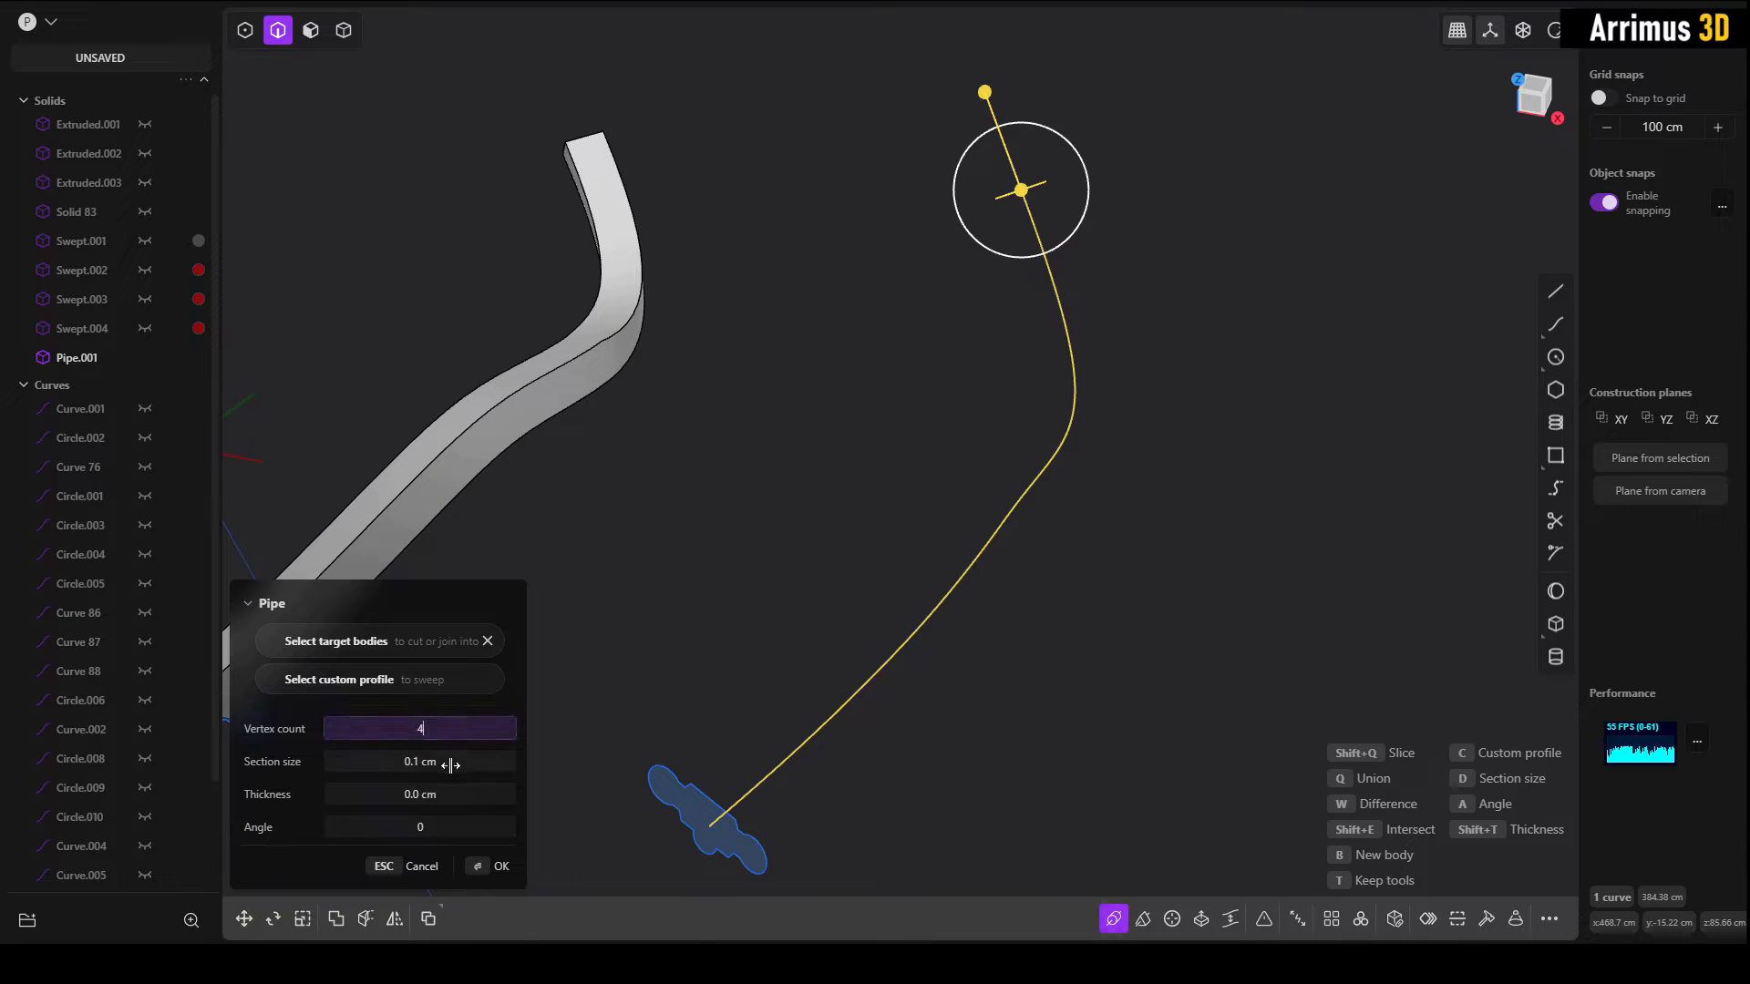
key("Return")
key("Return")
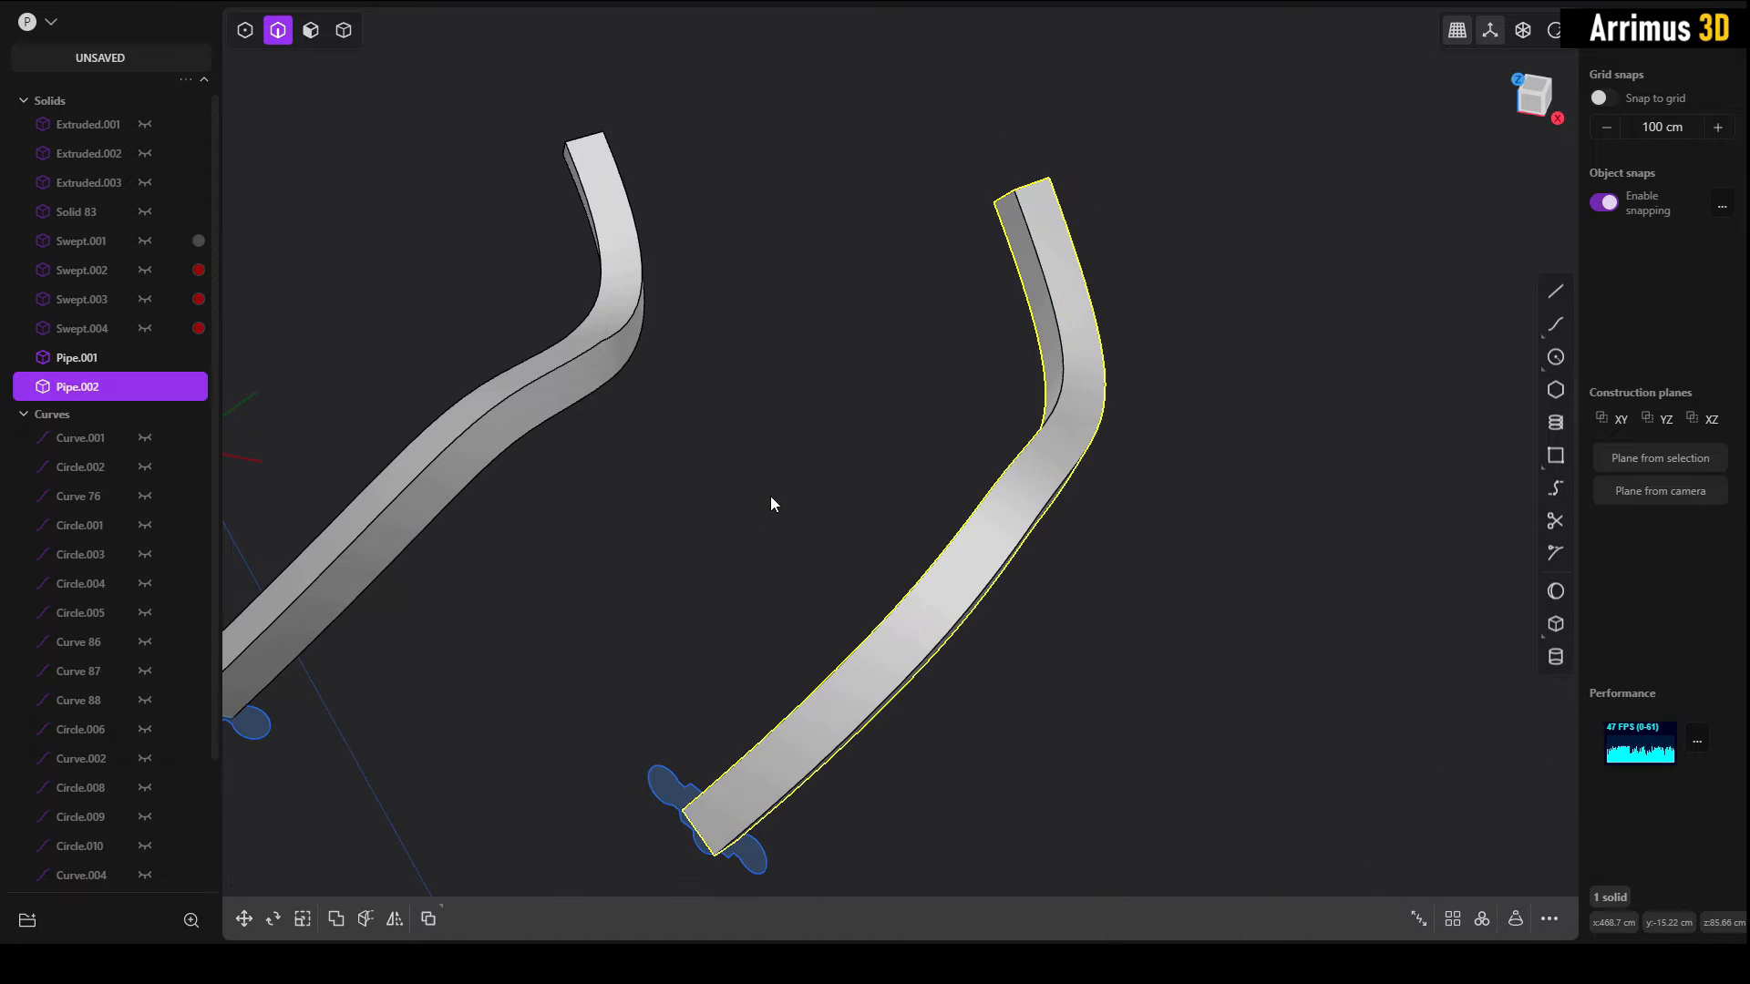
Step: Move the pipe made from the original curve along the X axis until it sits beside the rebuilt-curve pipe
left_click(575, 386)
key("g")
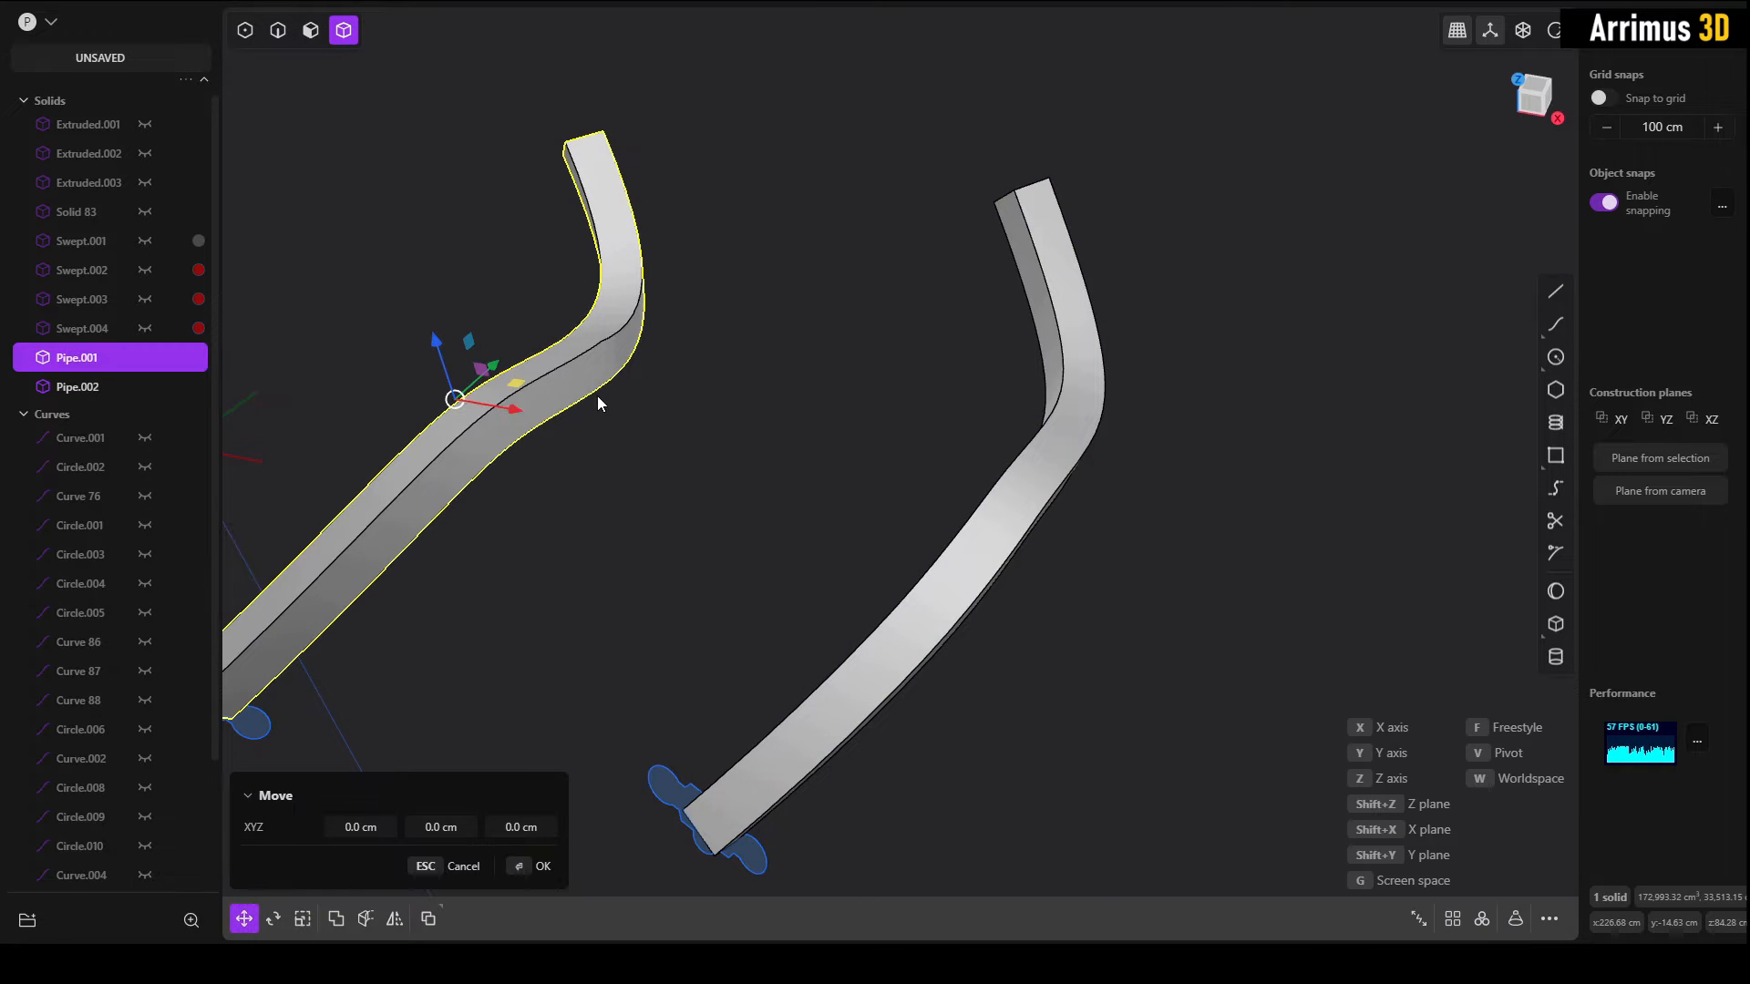
key("z")
key("x")
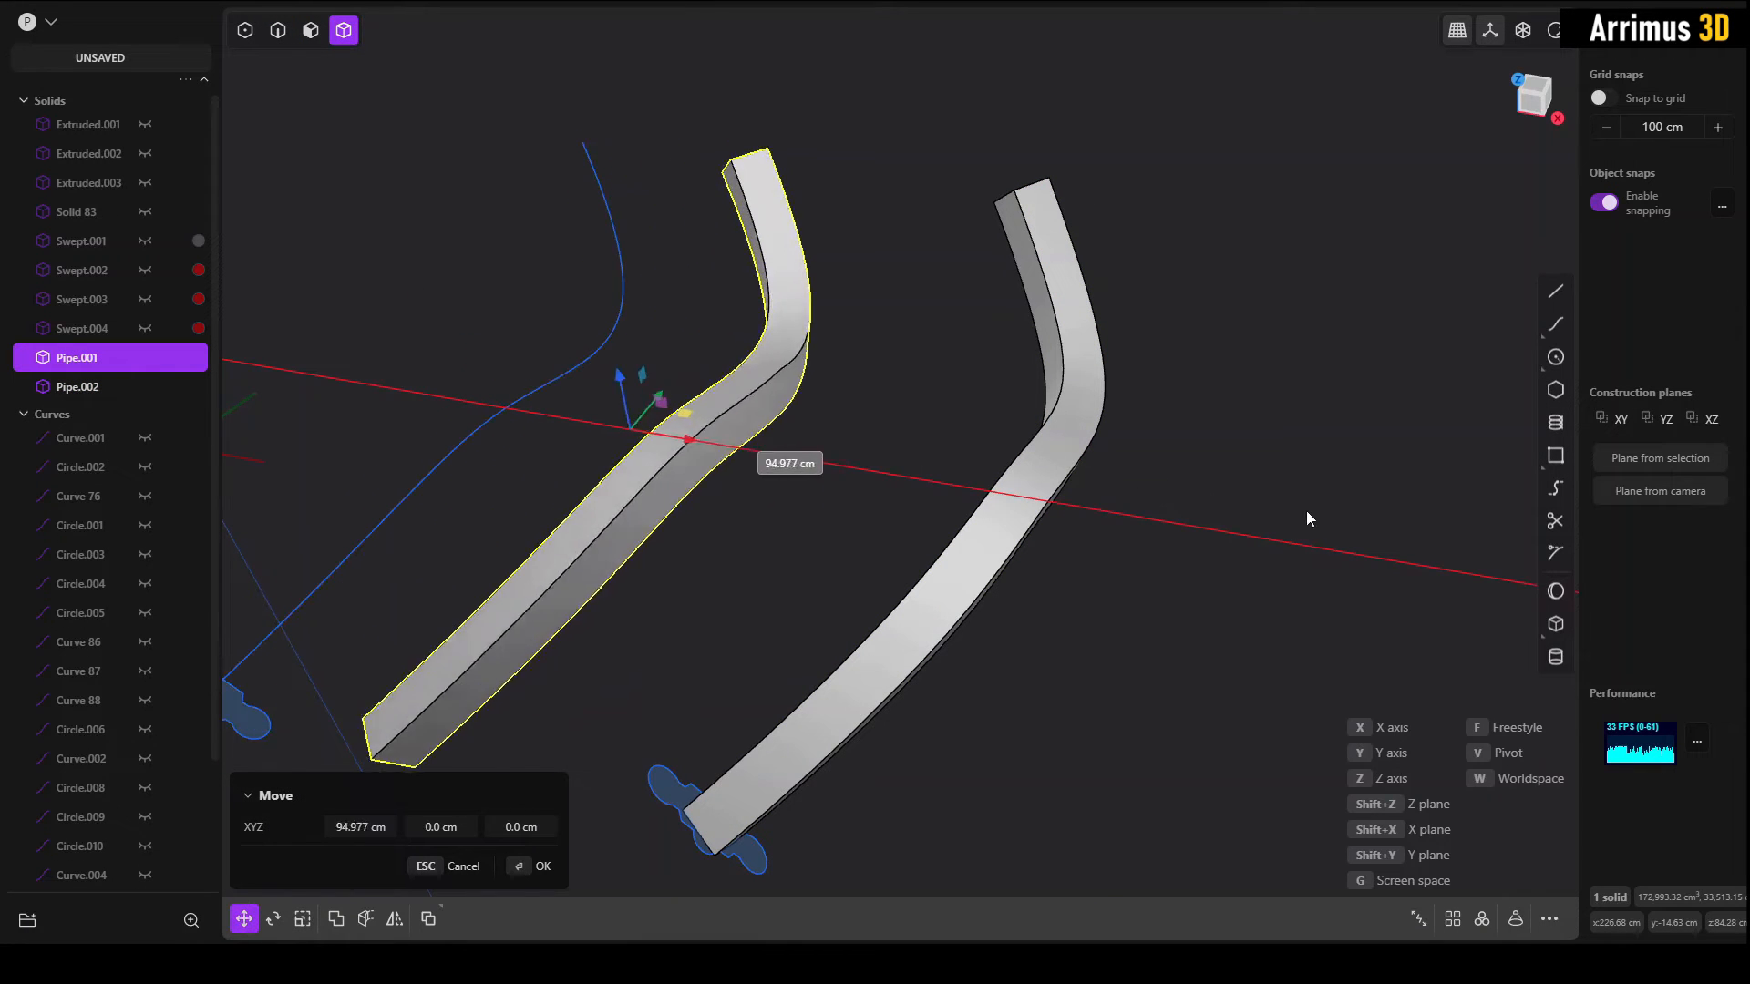
left_click(1156, 494)
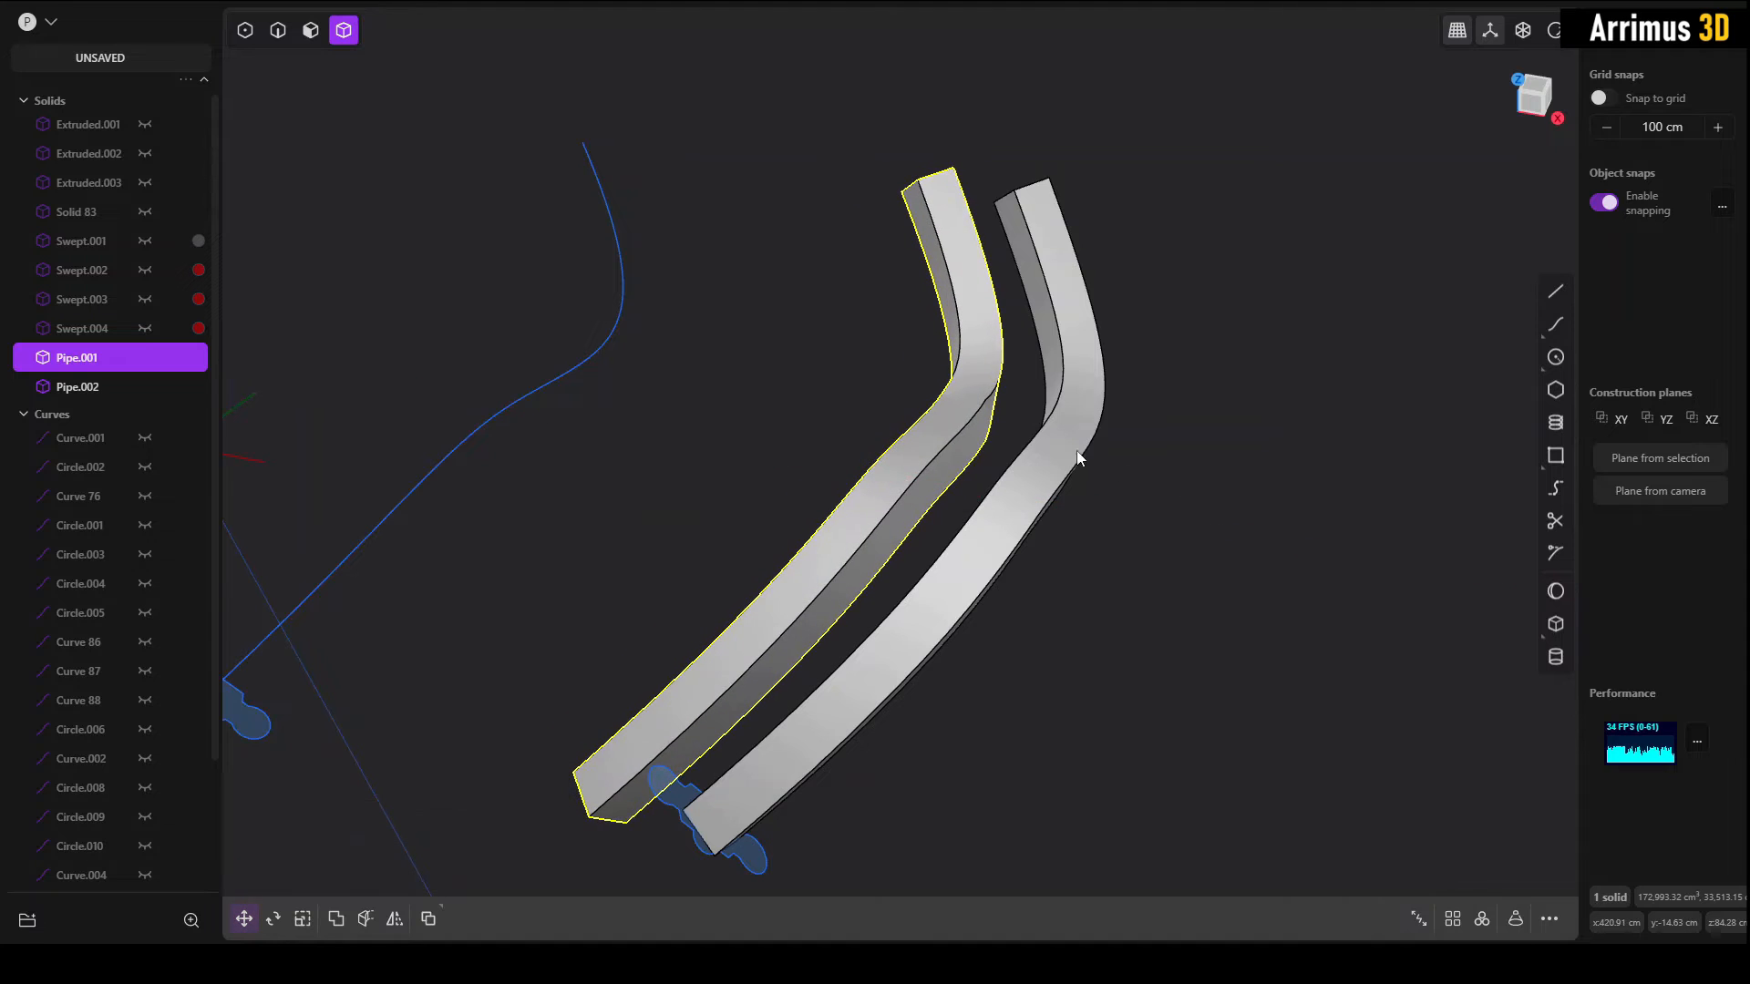
Step: Isolate the two pipes so that the spine curves and profiles are hidden
left_click(1067, 453, "shift")
key("/")
left_click(1117, 483)
left_click(1063, 476)
Step: Fillet the long outer edge through the bend of the original-curve pipe with a distance of 17 cm on both sides
middle_click_drag(1054, 476, 991, 440)
scroll(988, 432, "up", 6)
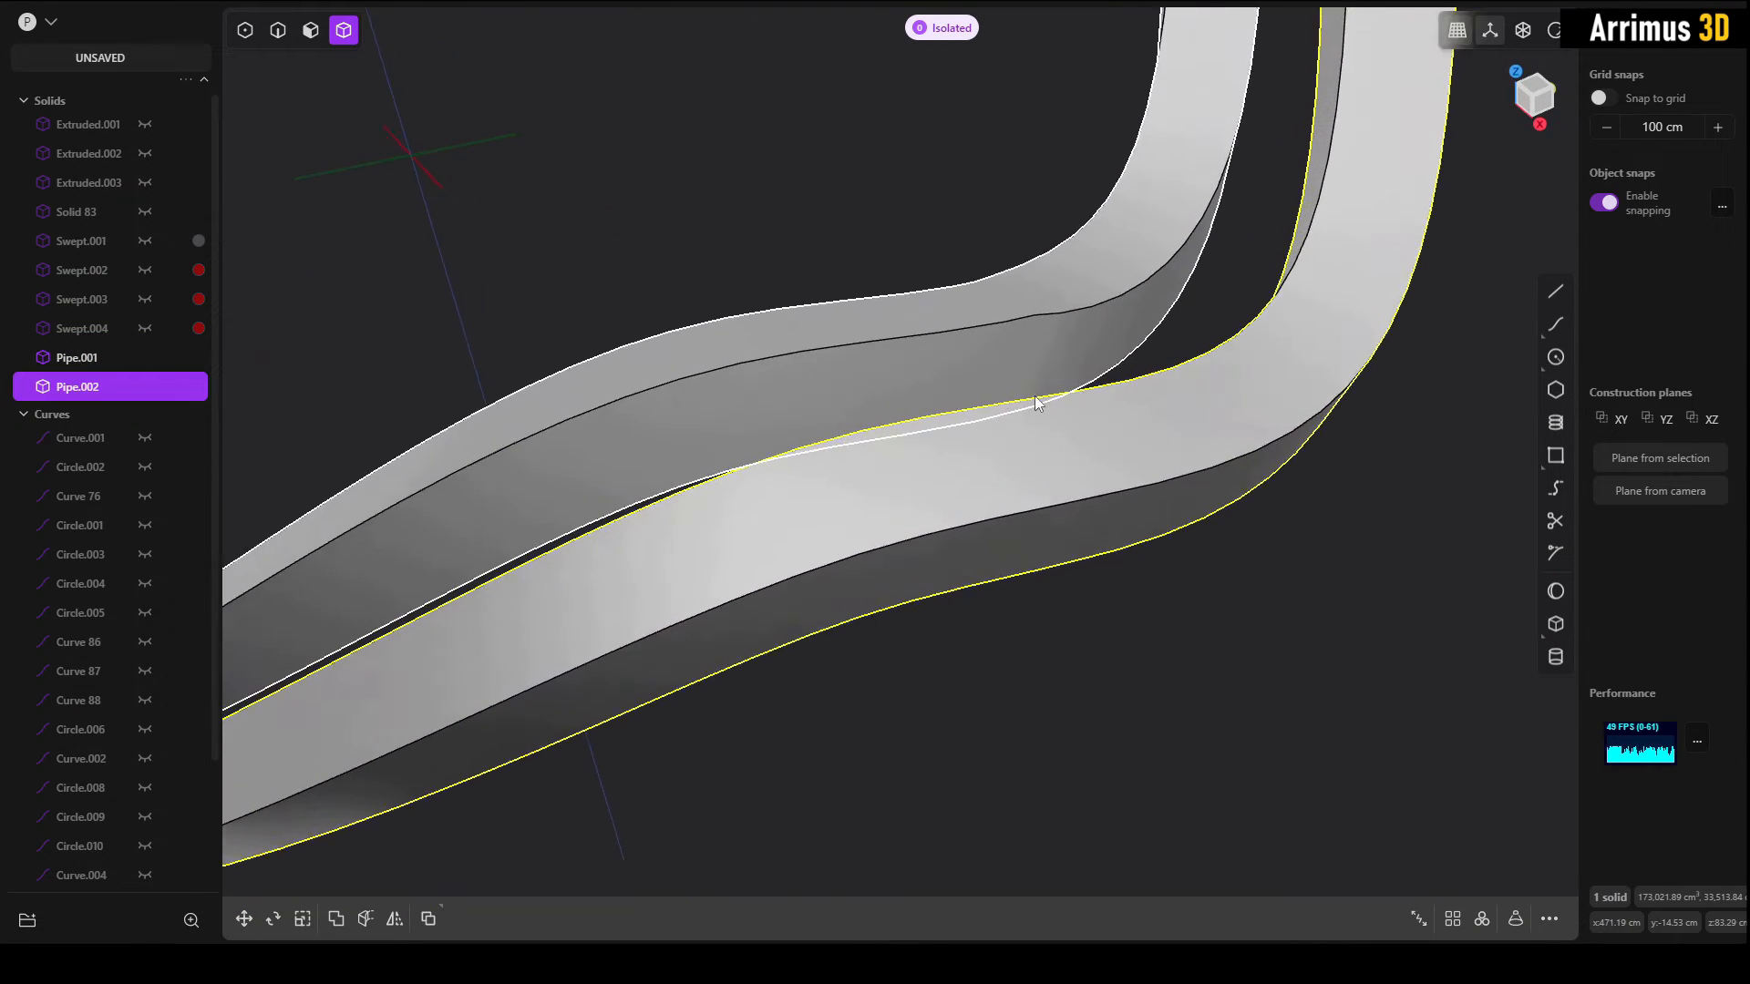
middle_click_drag(1101, 342, 1037, 331)
scroll(1217, 319, "up", 2)
left_click(1217, 317)
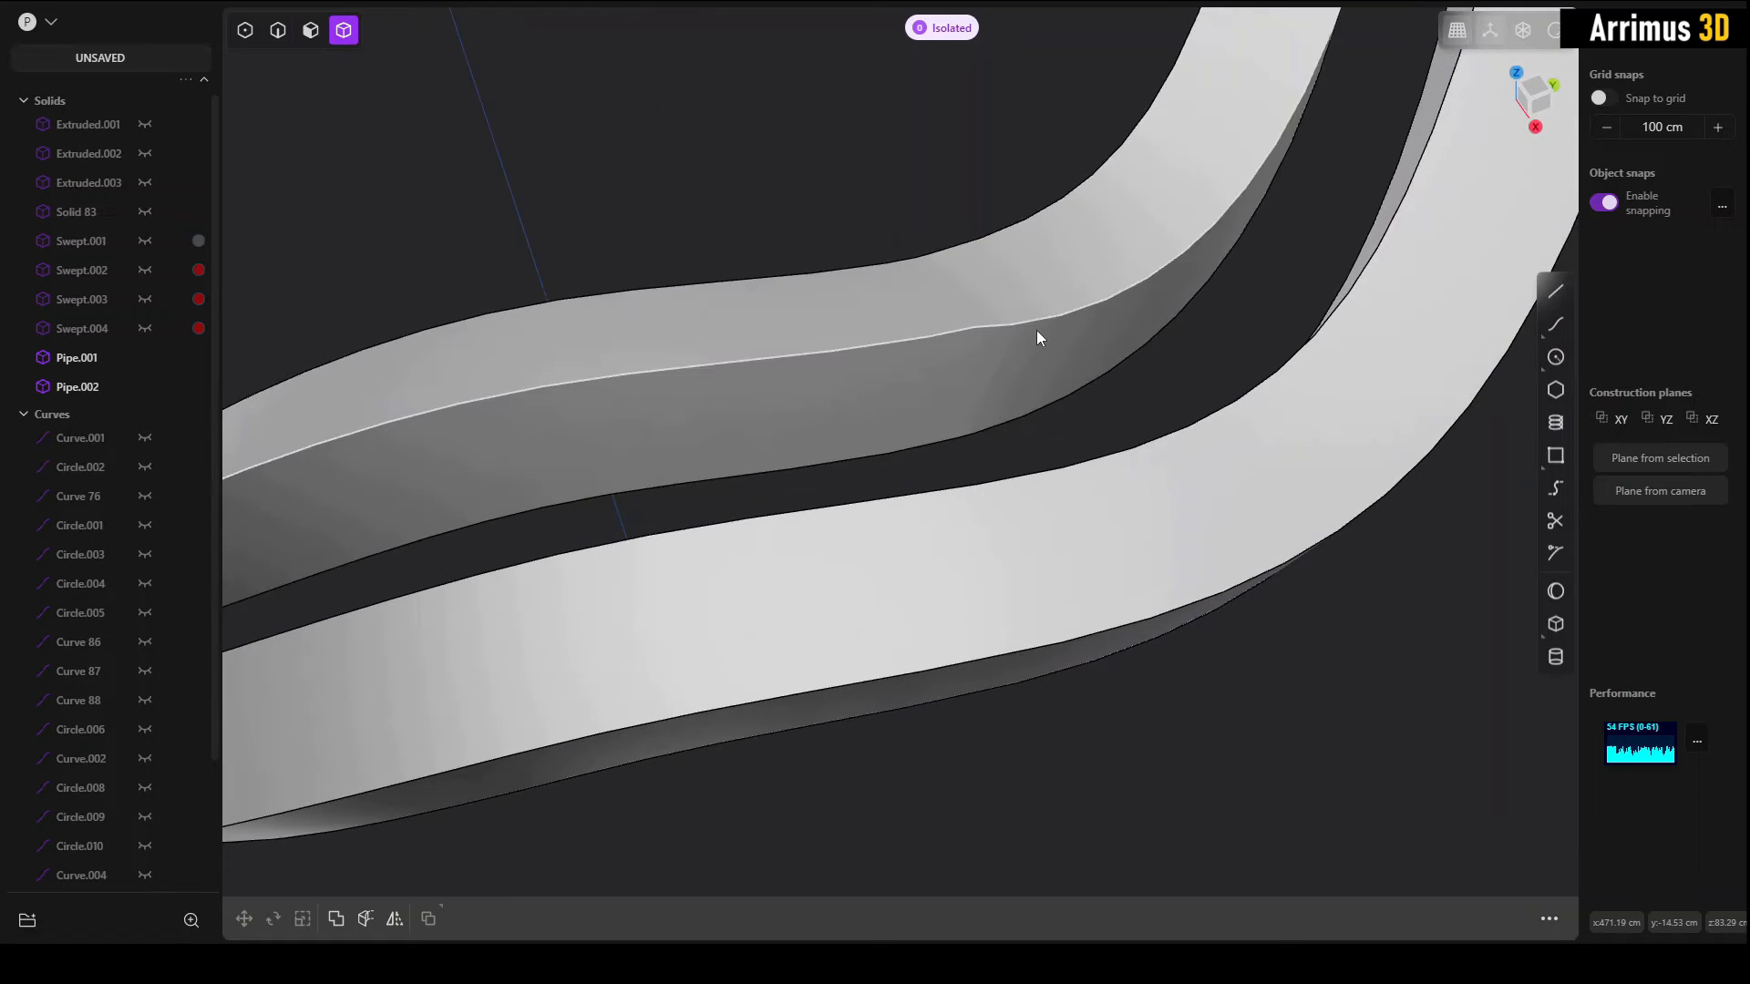
key("2")
left_click(1032, 325)
key("b")
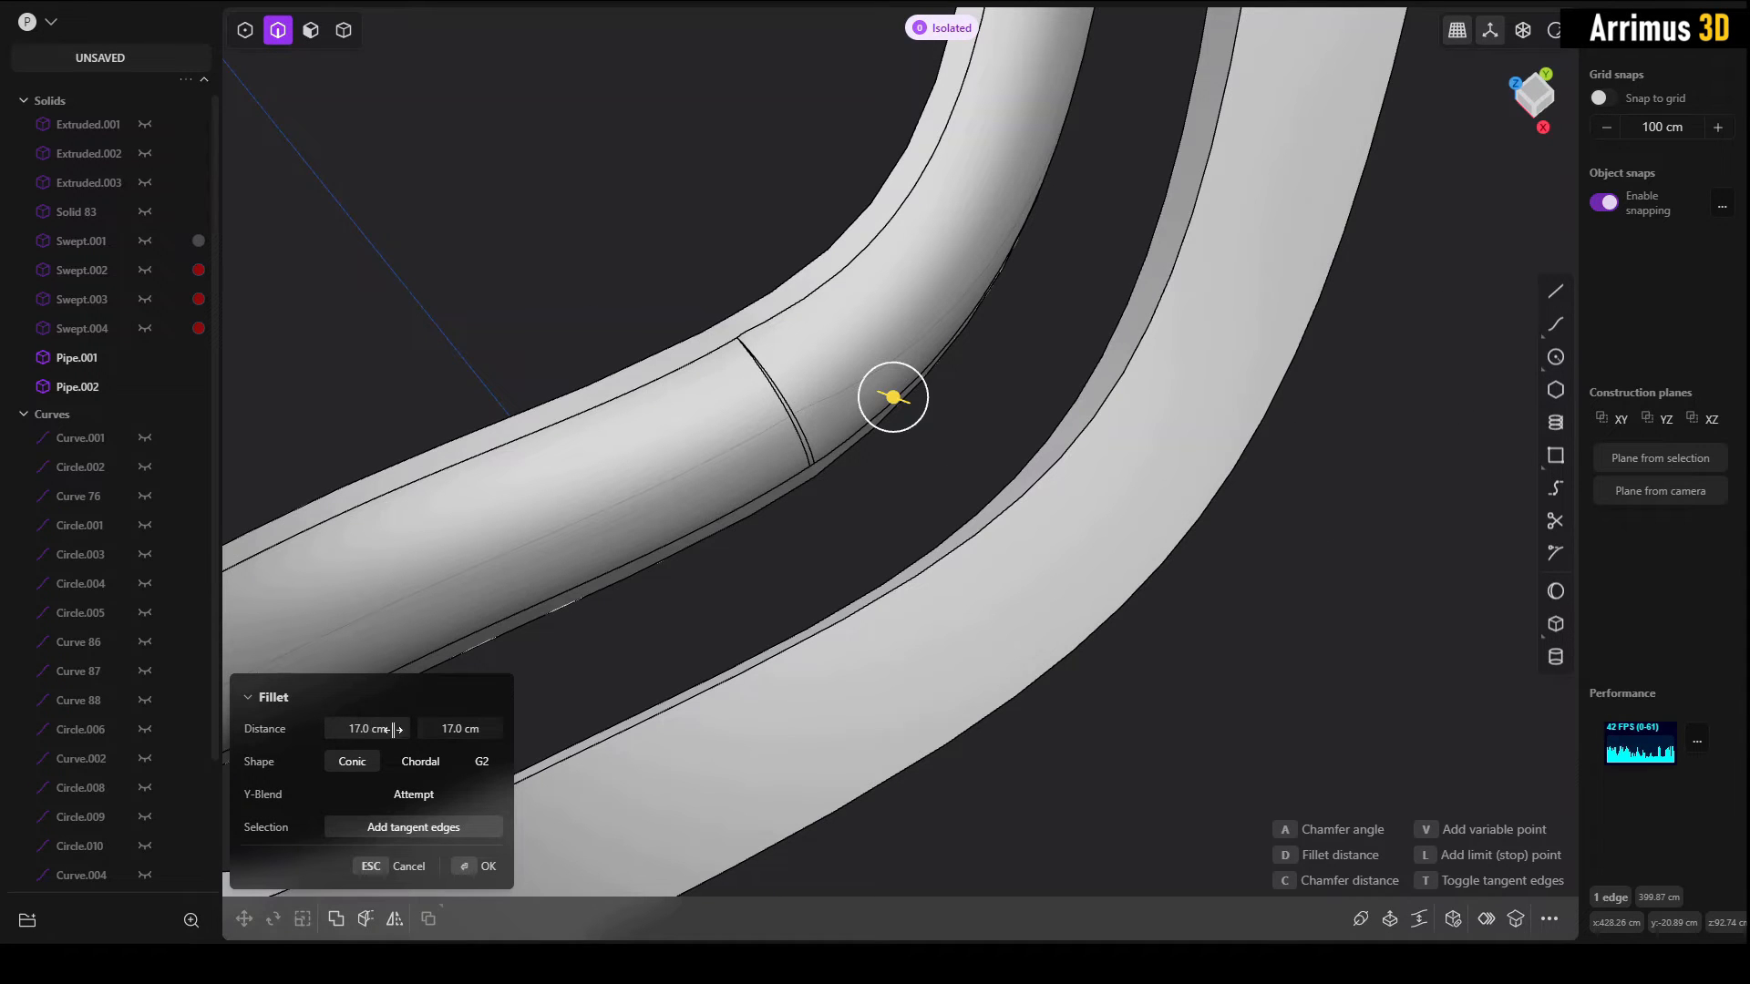
key("Return")
Step: Try to fillet the matching long edge of the rebuilt-curve pipe, setting each of the two distances to 17 cm separately
middle_click_drag(912, 544, 1020, 457)
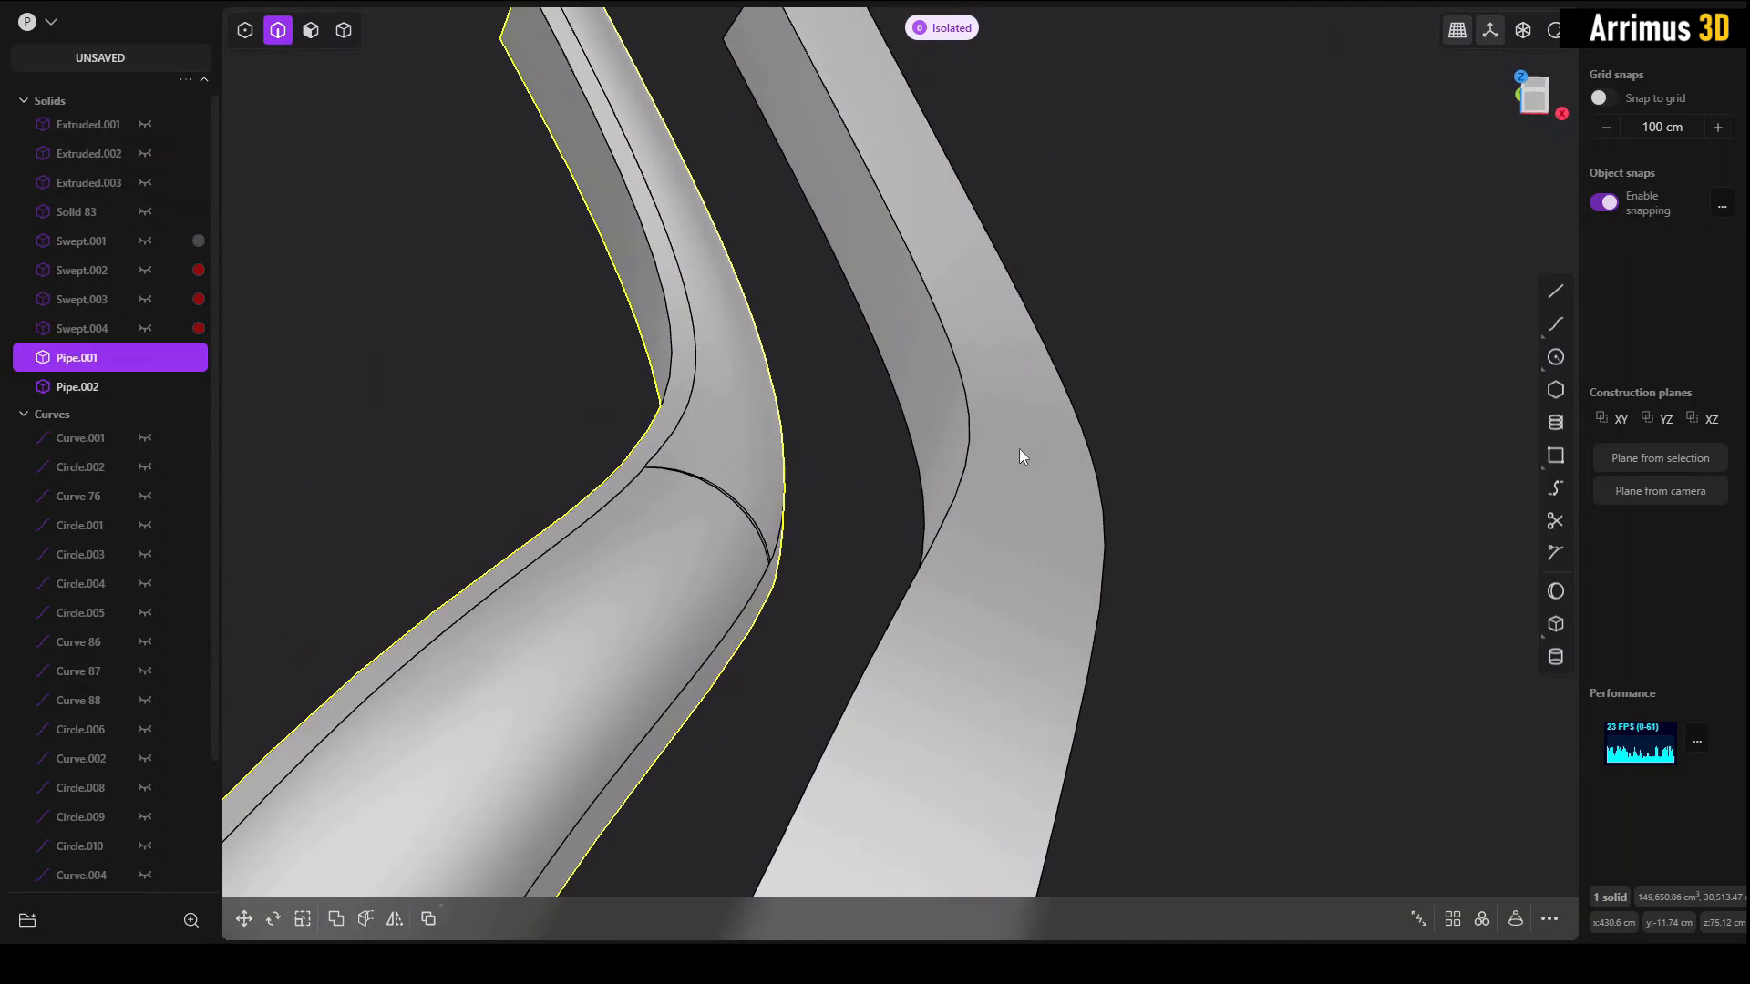
left_click(1093, 469)
key("f")
middle_click_drag(1126, 465, 1057, 284)
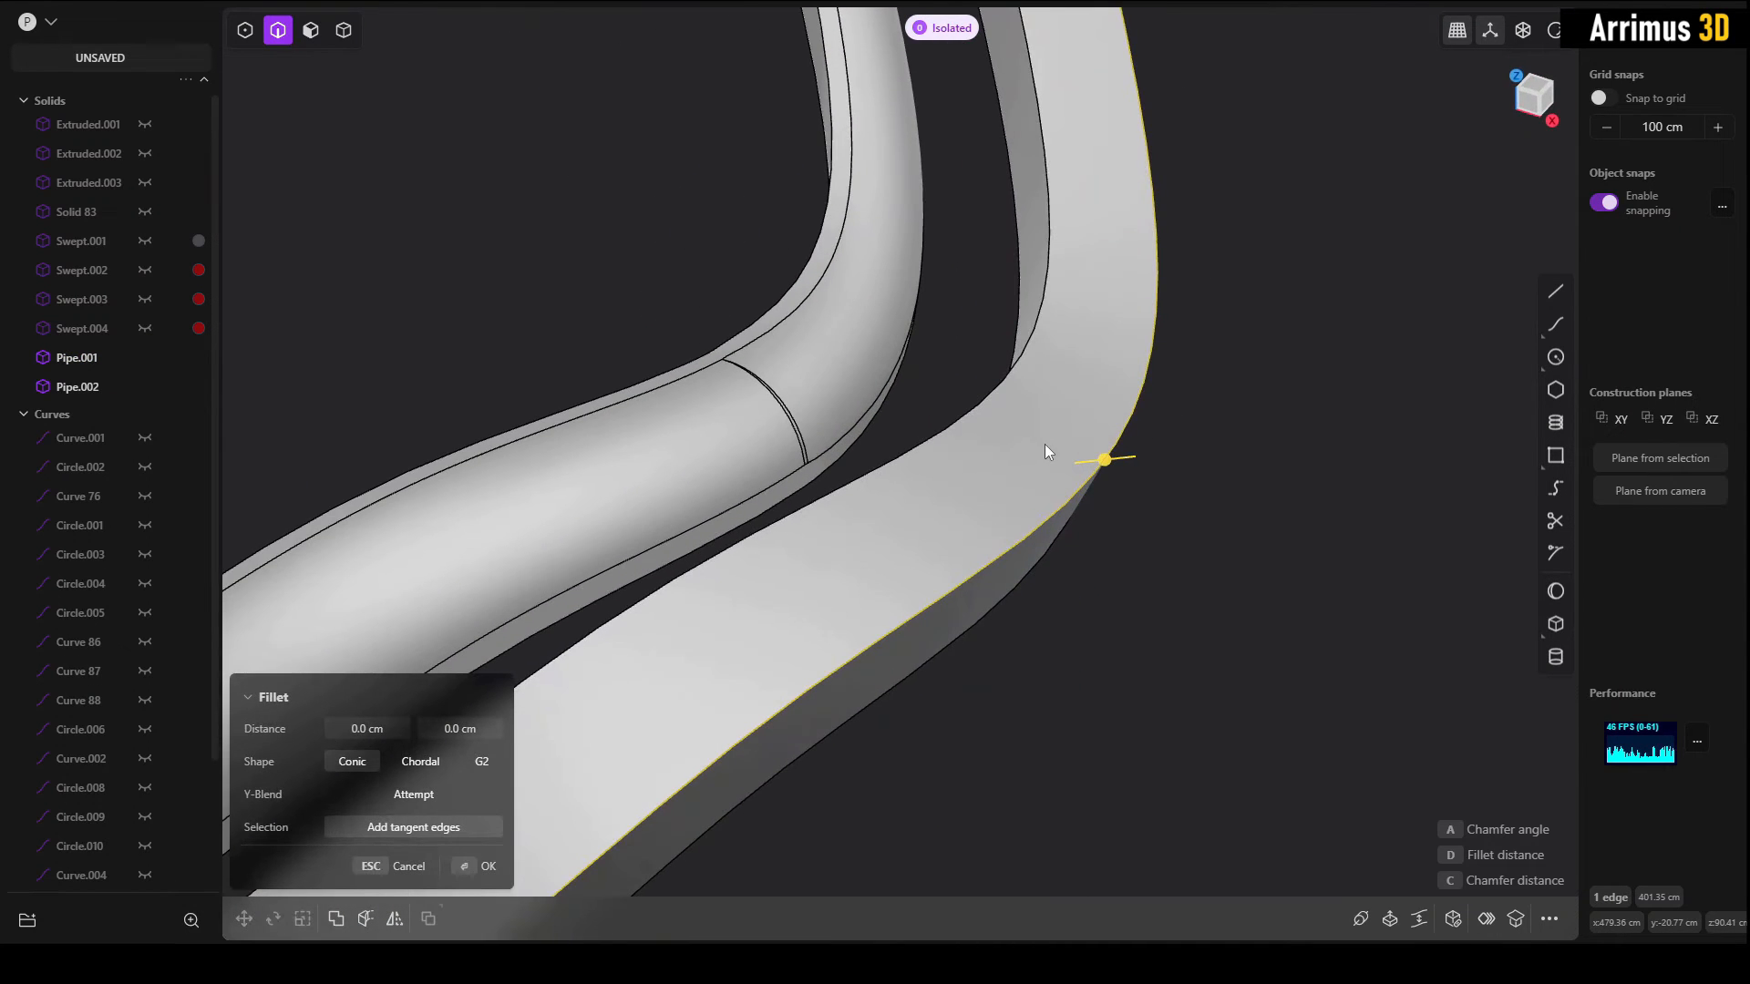
middle_click_drag(1045, 447, 1006, 456)
key("d")
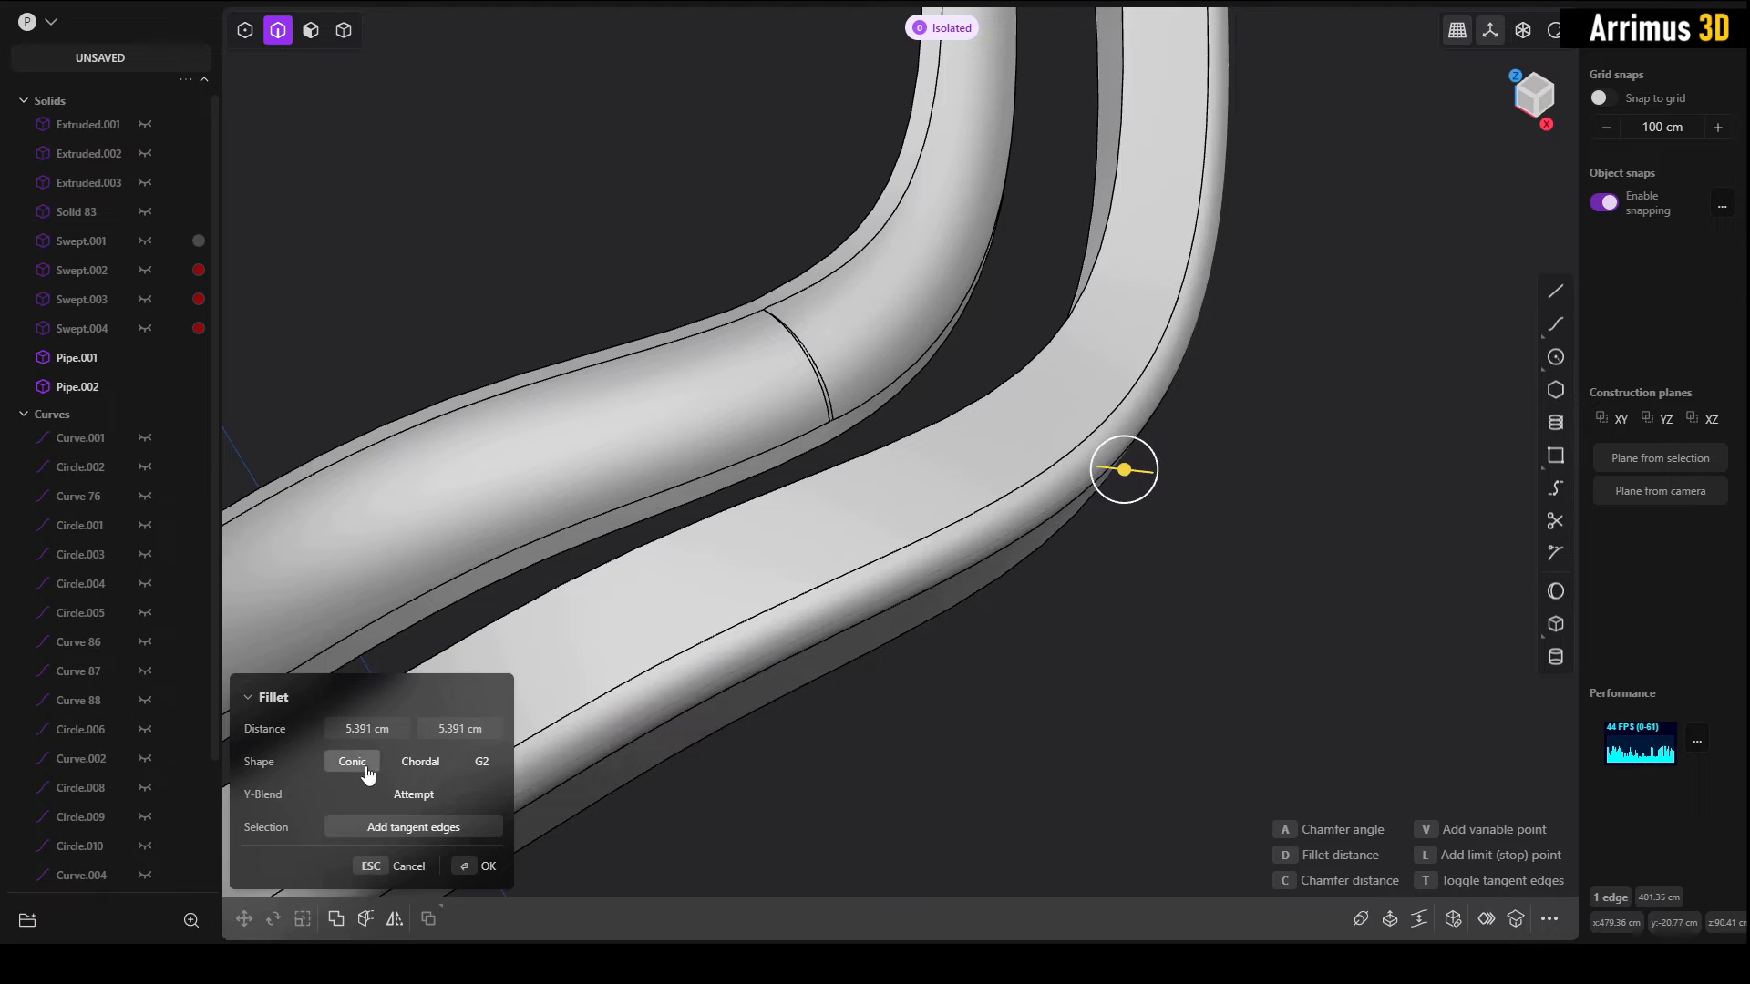
left_click(473, 730)
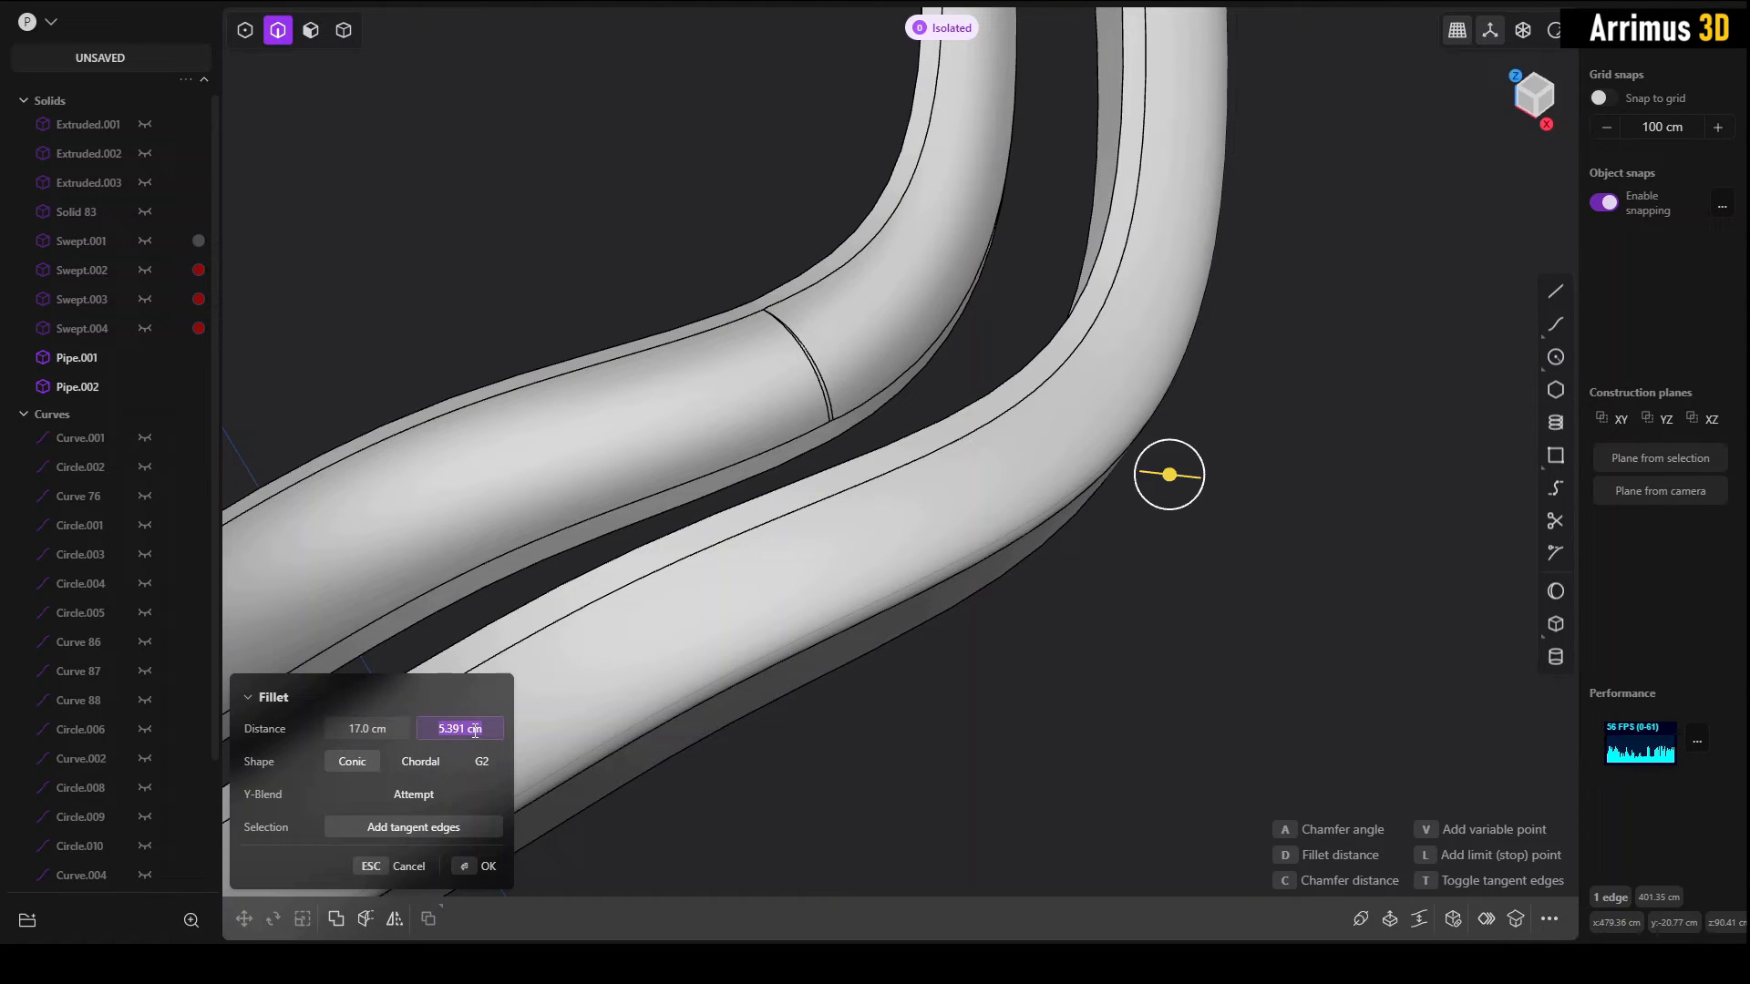
type("17")
key("Return")
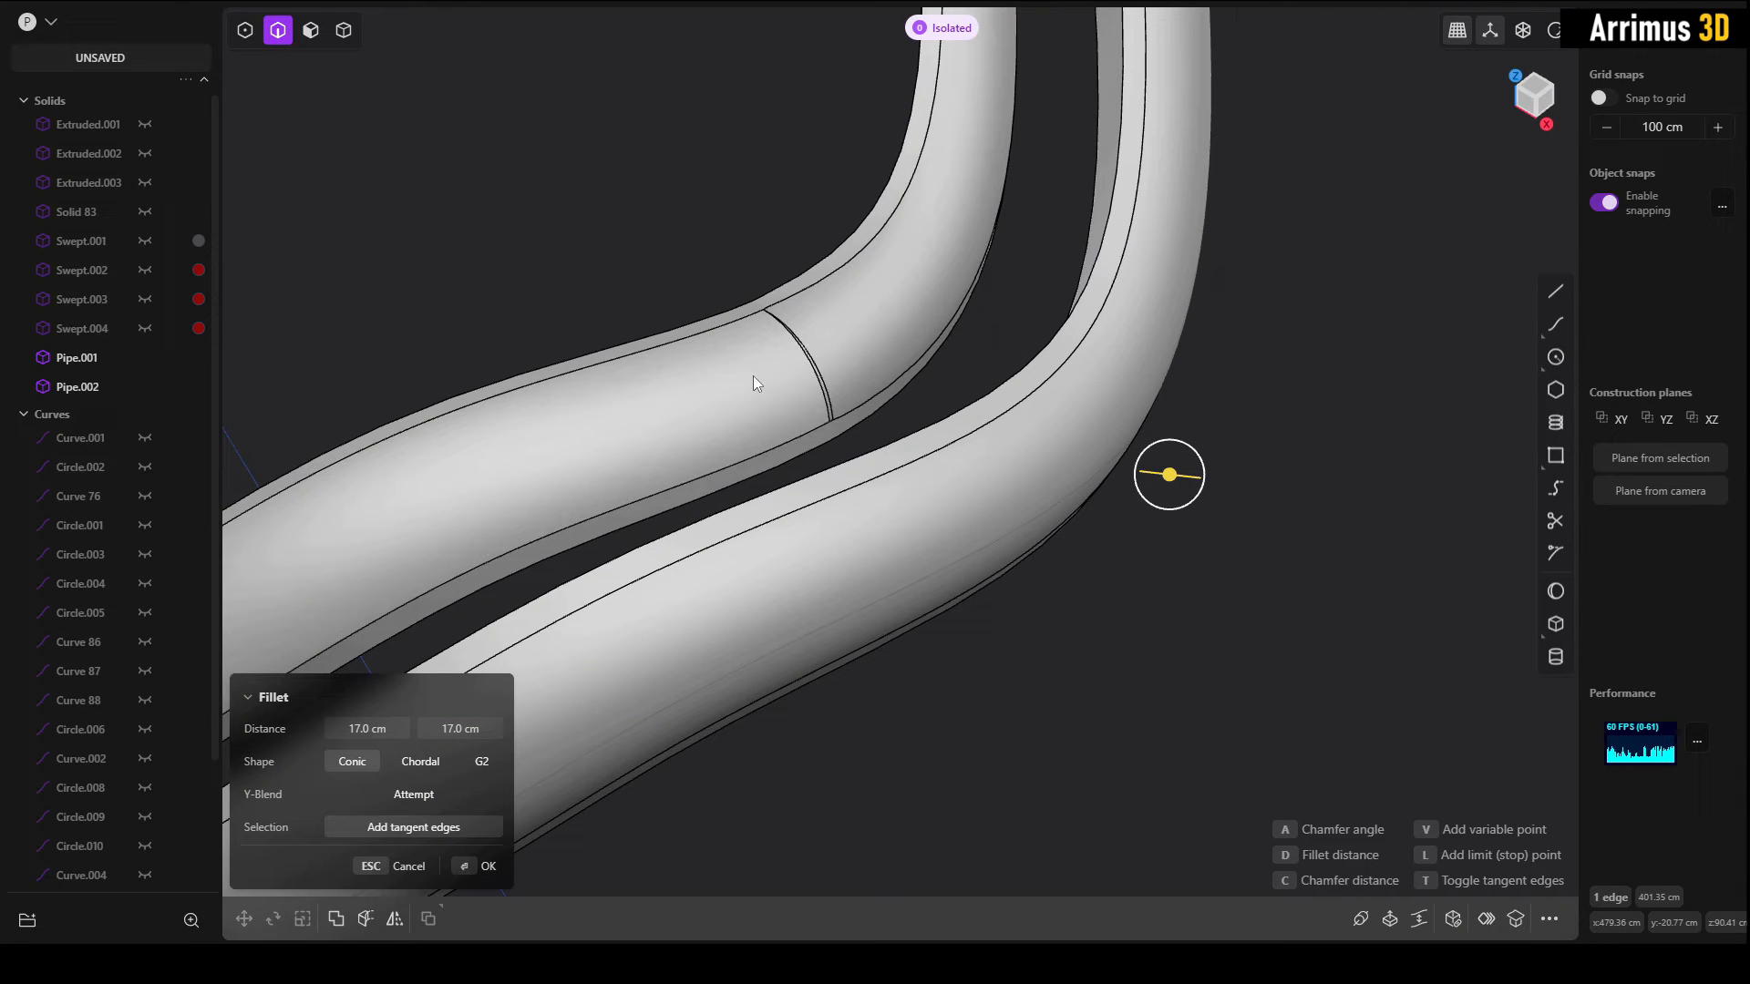
key("Return")
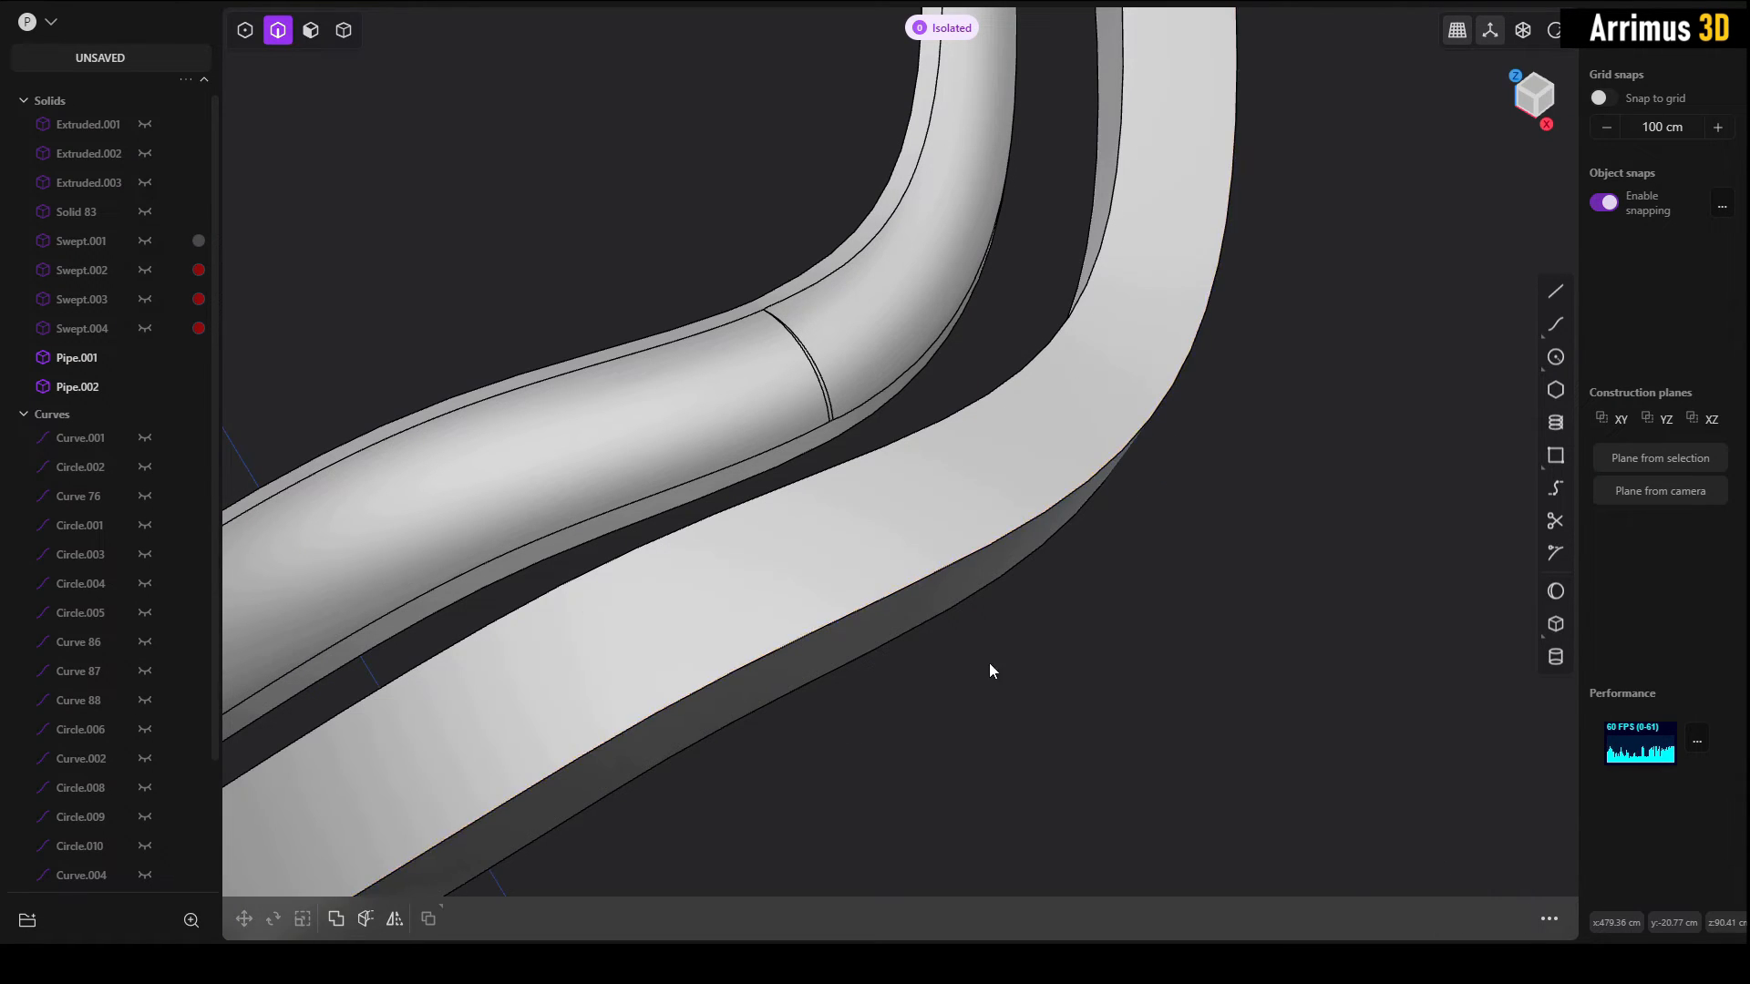
Step: Fillet the long outer edge of the rebuilt-curve pipe with a distance of 17 cm on both sides
left_click(986, 556)
key("f")
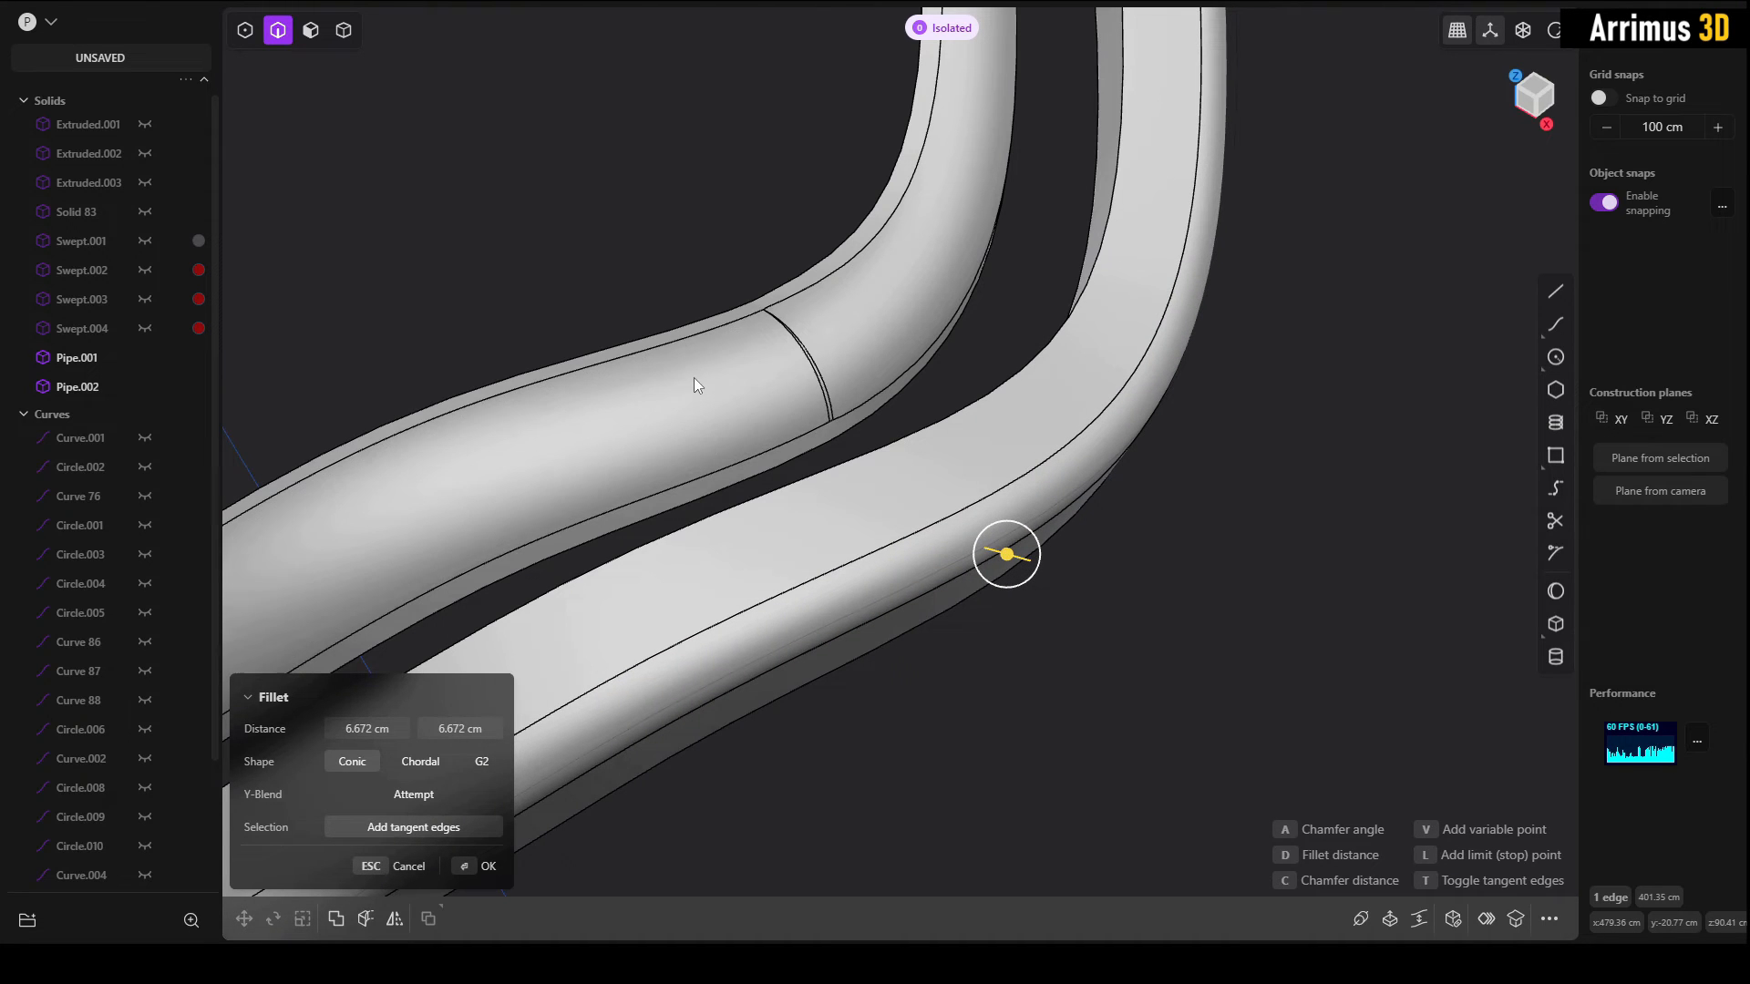
type("17")
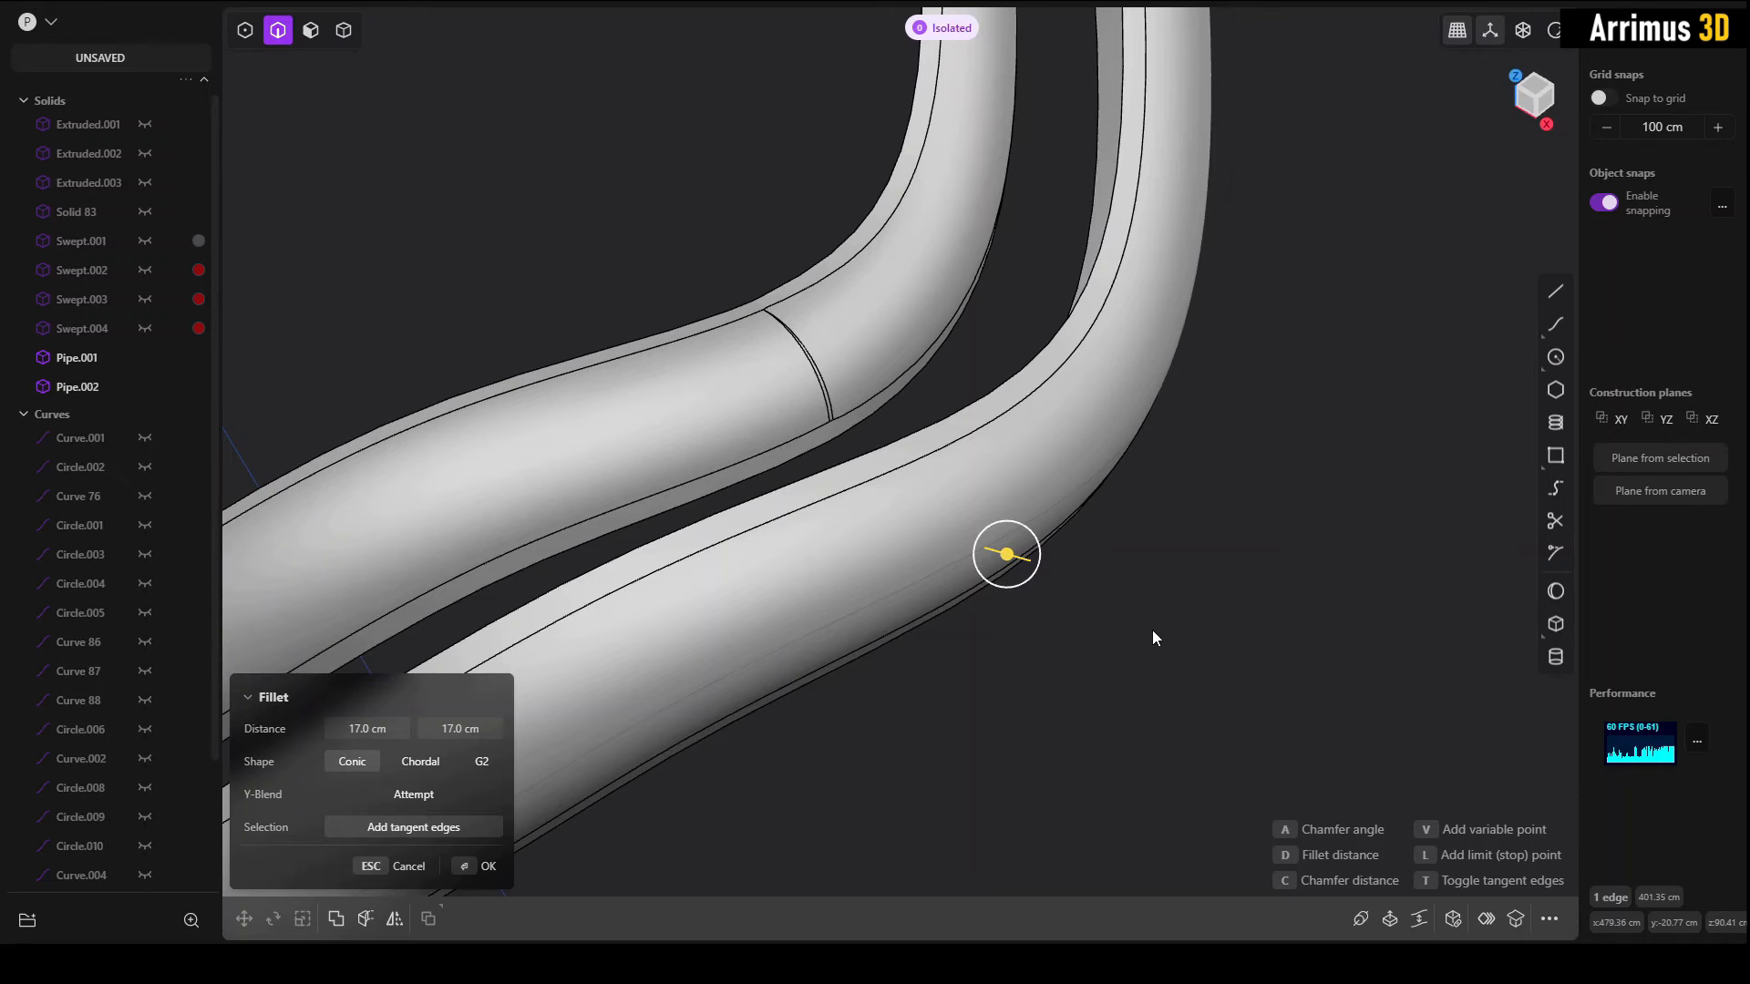
key("Return")
Step: Compare the filleted surfaces of both pipes around the bend from several angles
middle_click_drag(1112, 593, 968, 510)
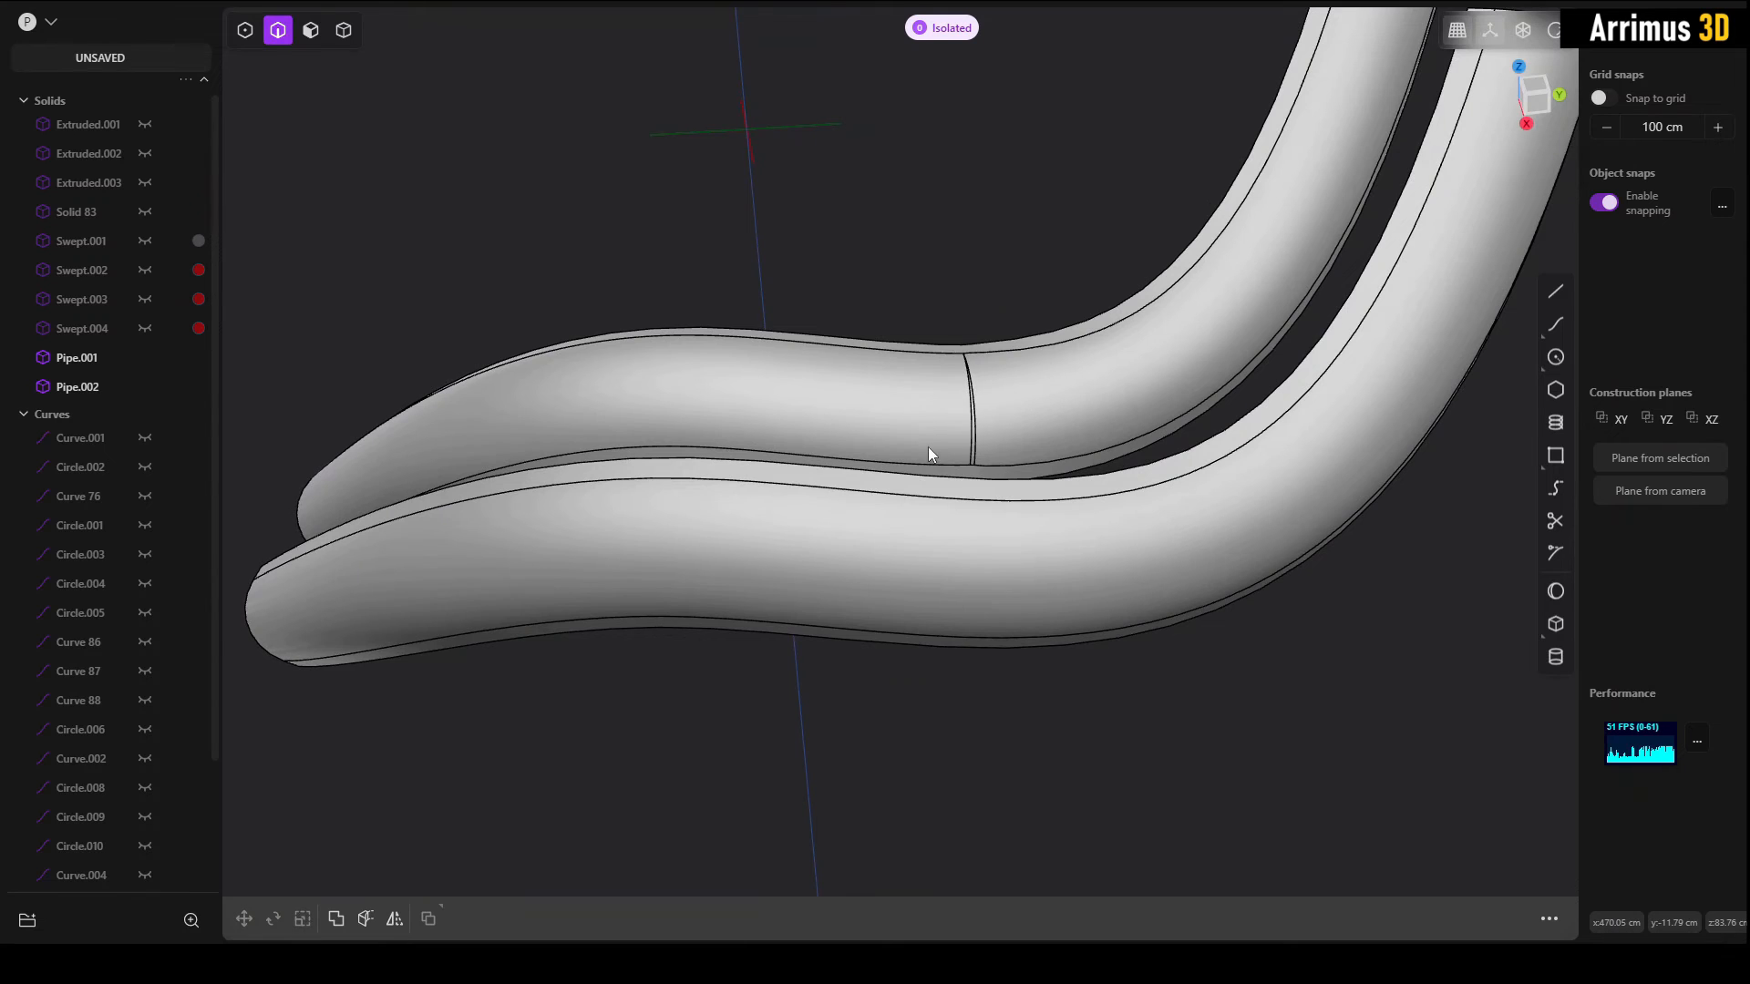
middle_click_drag(929, 449, 948, 459)
middle_click_drag(943, 394, 948, 301)
middle_click_drag(891, 422, 902, 344)
middle_click_drag(931, 529, 1186, 564)
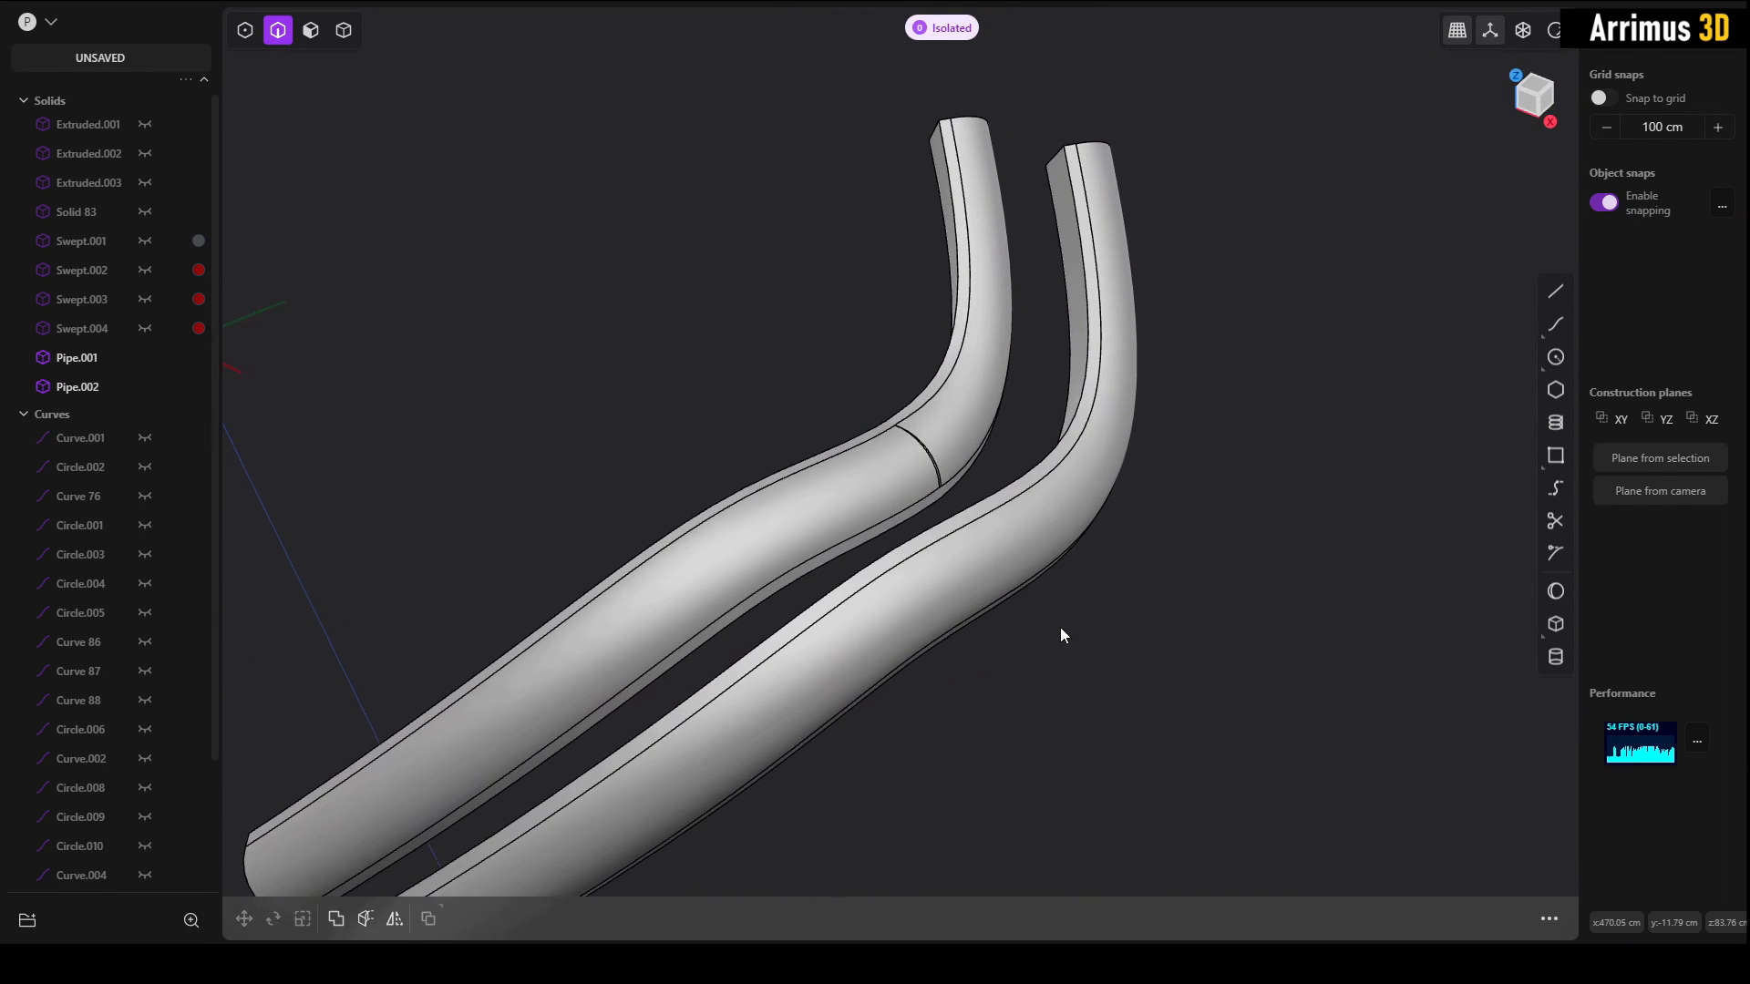